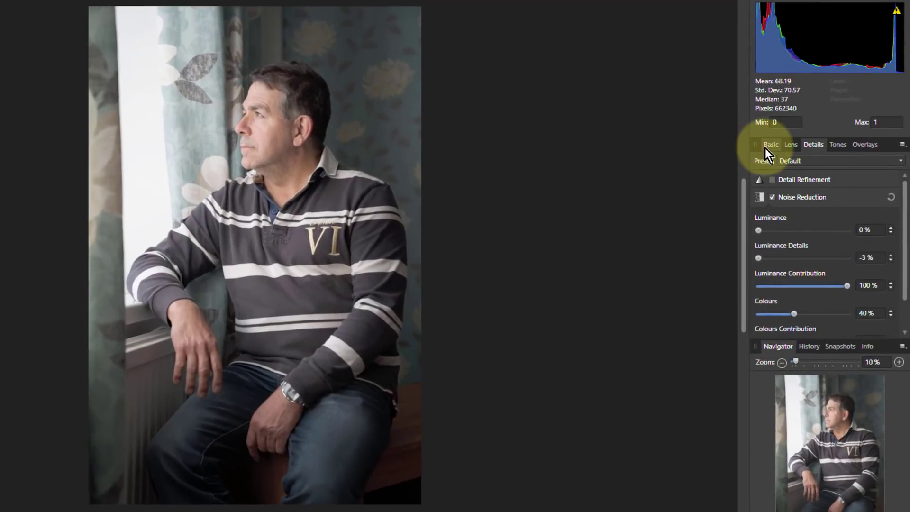
# - Enable the Shadows & Highlights adjustment, reset Highlights to 0 % and set Shadows to -67 %
pyautogui.click(767, 145)
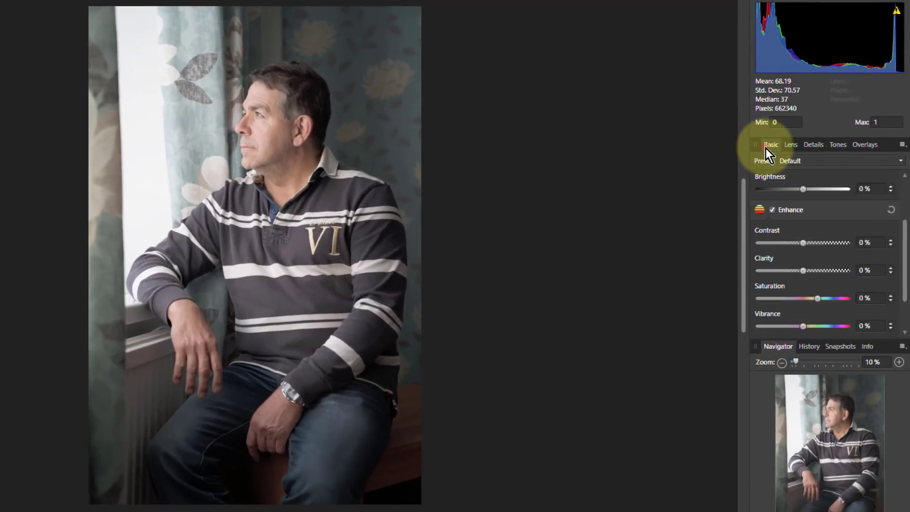
pyautogui.scroll(2, 832, 248)
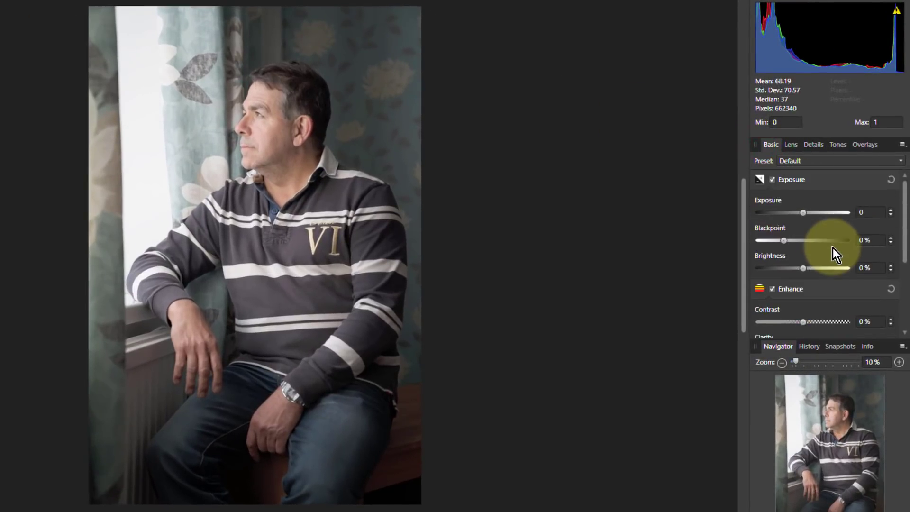
pyautogui.scroll(-4, 832, 248)
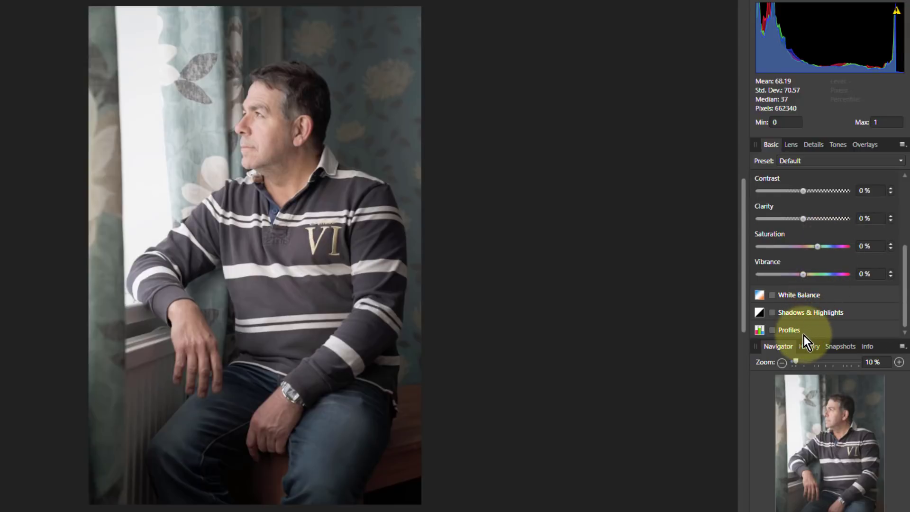
pyautogui.click(772, 312)
pyautogui.scroll(-3, 852, 295)
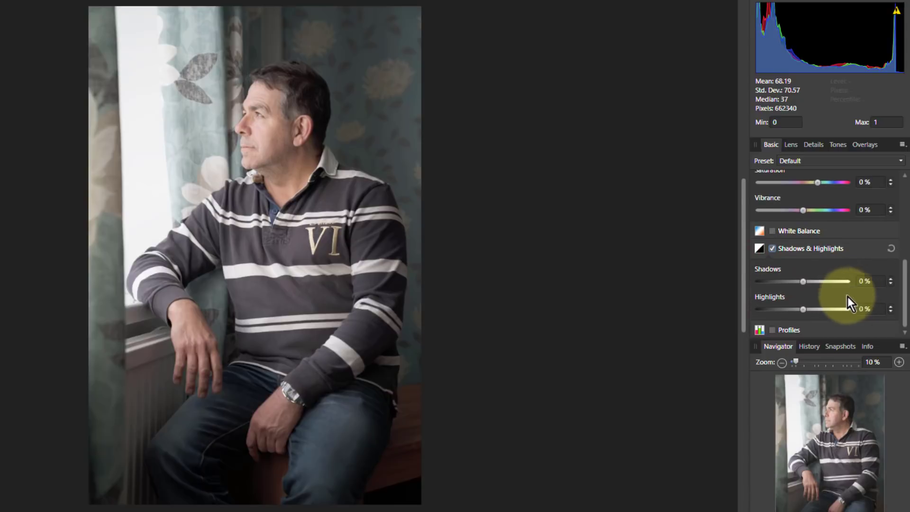
pyautogui.moveTo(805, 310)
pyautogui.mouseDown()
pyautogui.moveTo(725, 320)
pyautogui.moveTo(802, 325)
pyautogui.mouseUp()
pyautogui.doubleClick(801, 312)
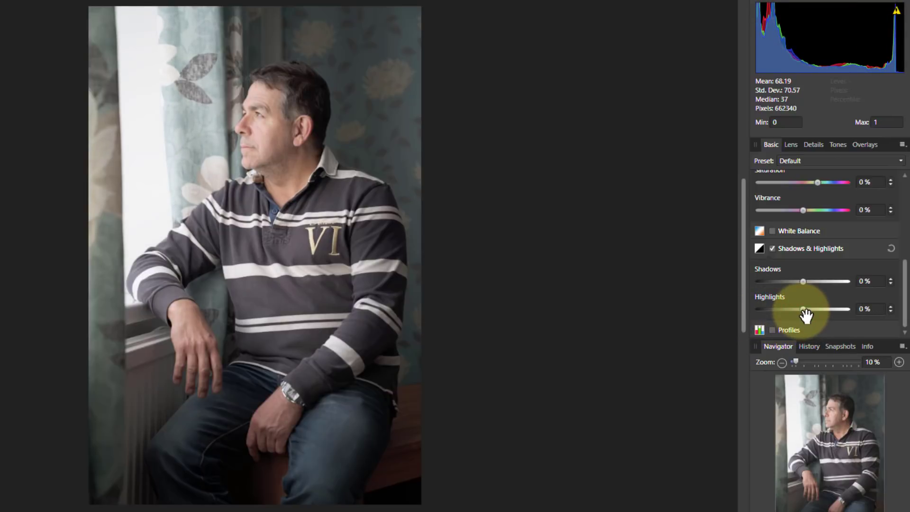
pyautogui.moveTo(803, 283); pyautogui.dragTo(776, 301)
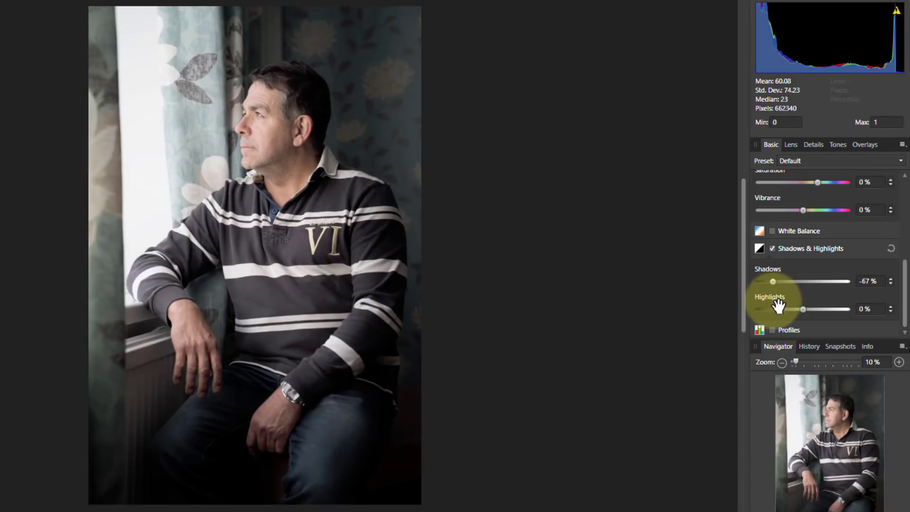
# - Set the Blackpoint to 2 % in the exposure settings
pyautogui.scroll(5, 846, 259)
pyautogui.scroll(1, 845, 259)
pyautogui.moveTo(783, 220); pyautogui.dragTo(789, 220)
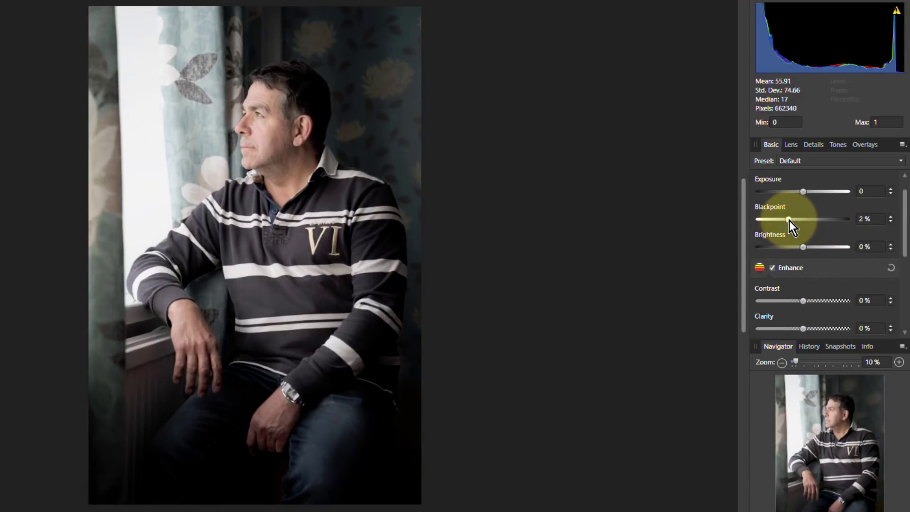
# - Raise Clarity to 41 % while judging the effect on a close-up of the skin
pyautogui.scroll(-2, 789, 220)
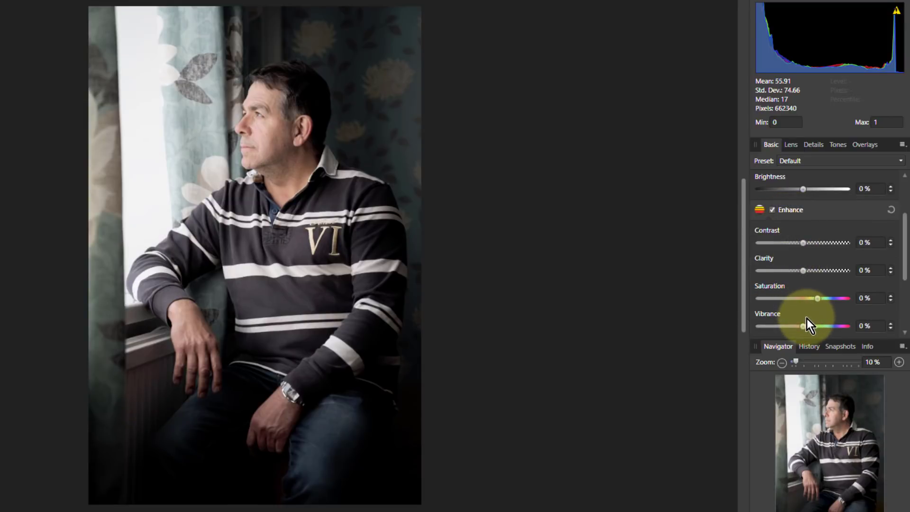
pyautogui.scroll(-1, 806, 318)
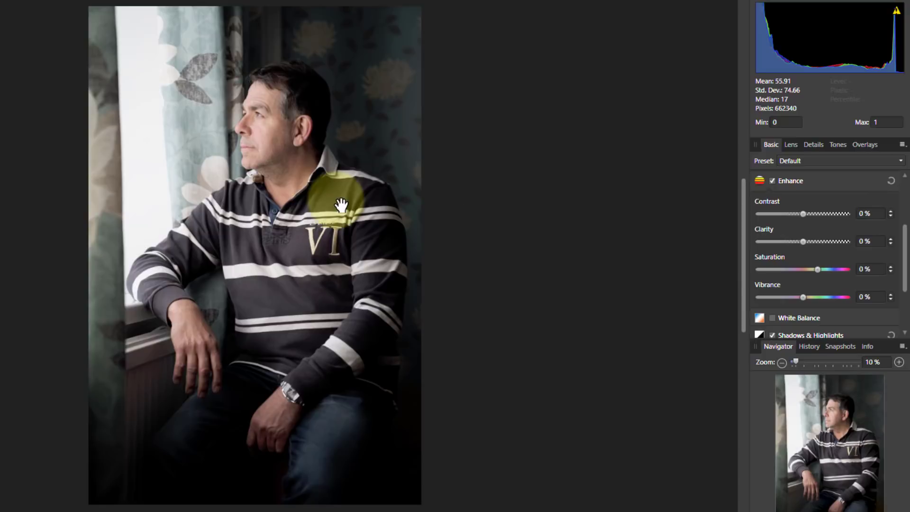
pyautogui.scroll(10, 341, 205)
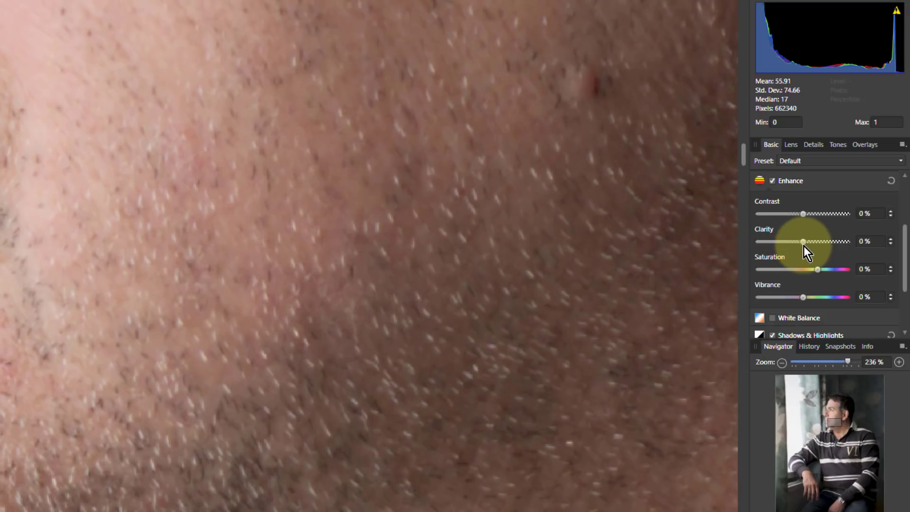
pyautogui.moveTo(803, 246); pyautogui.dragTo(822, 246)
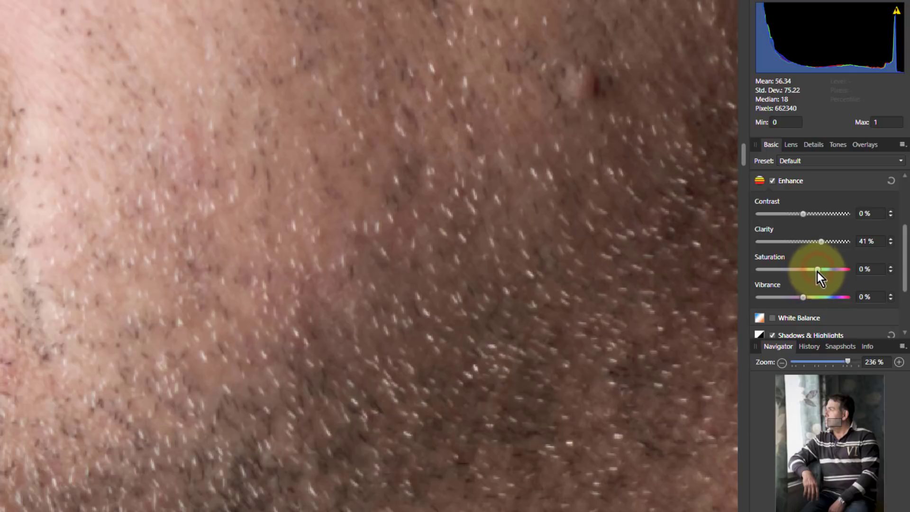
# - Set Vibrance to 50 % and Saturation to 11 %, judging the colours on the whole photo
pyautogui.moveTo(804, 300); pyautogui.dragTo(844, 300)
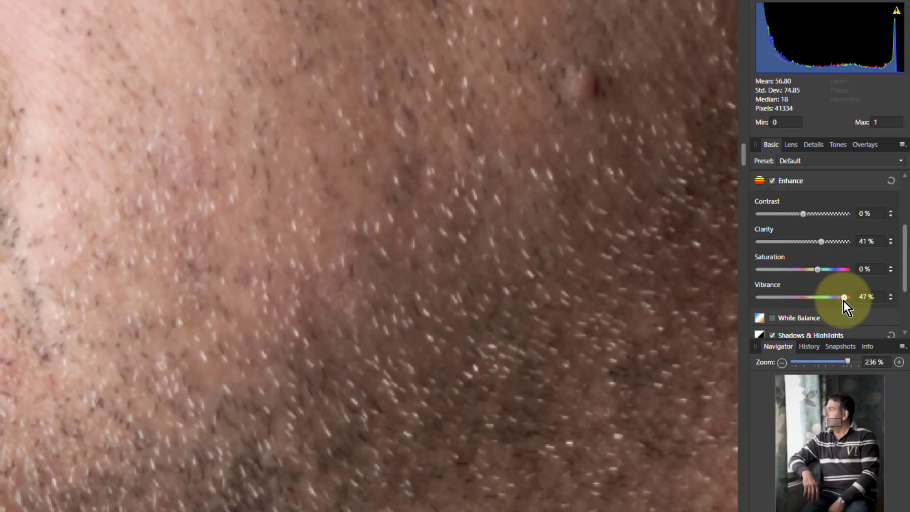
pyautogui.hotkey('ctrl', '0')
pyautogui.moveTo(846, 300)
pyautogui.mouseDown()
pyautogui.moveTo(783, 303)
pyautogui.moveTo(864, 302)
pyautogui.mouseUp()
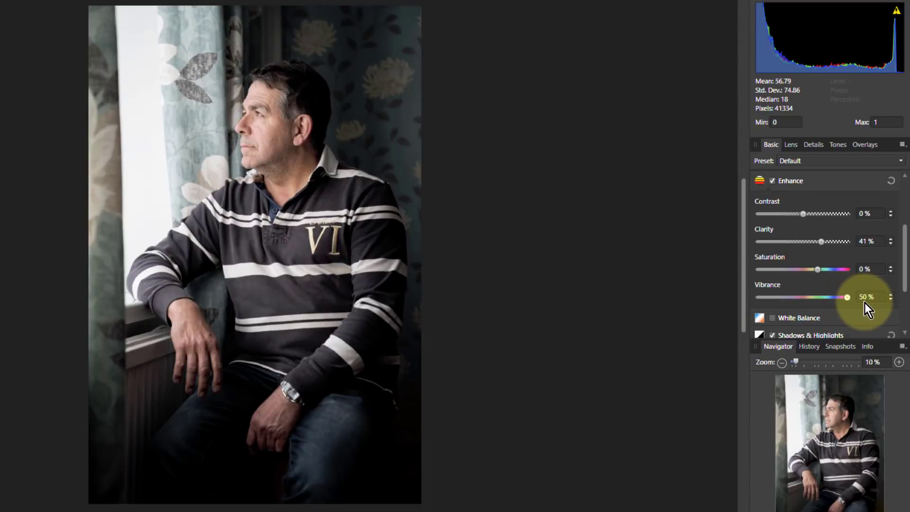
pyautogui.moveTo(817, 269); pyautogui.dragTo(824, 270)
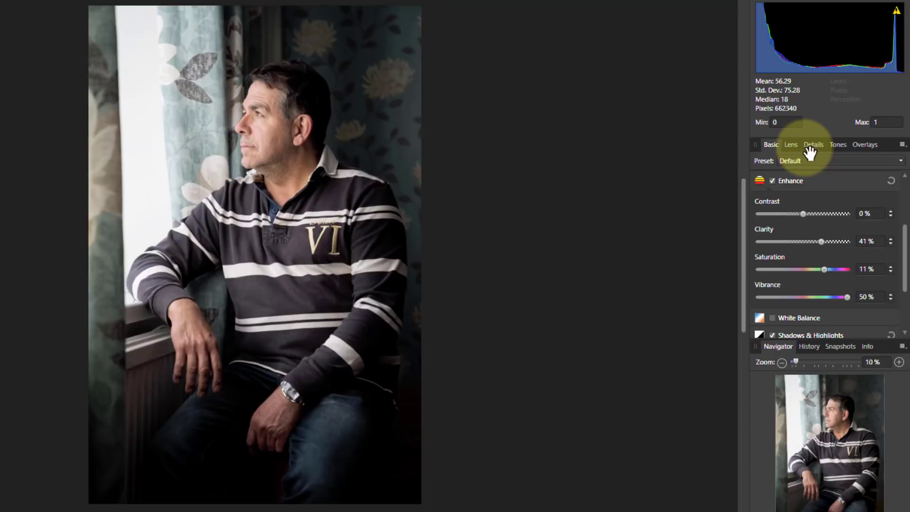
# - Remove the small dark spot on the bright window with a 50 px blemish removal
pyautogui.hotkey('ctrl', '+')
pyautogui.hotkey('ctrl', '+')
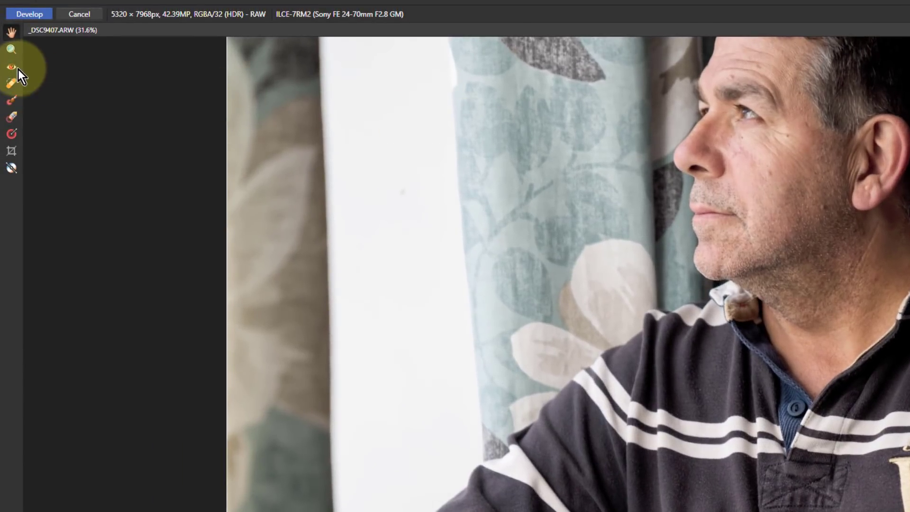
pyautogui.click(13, 82)
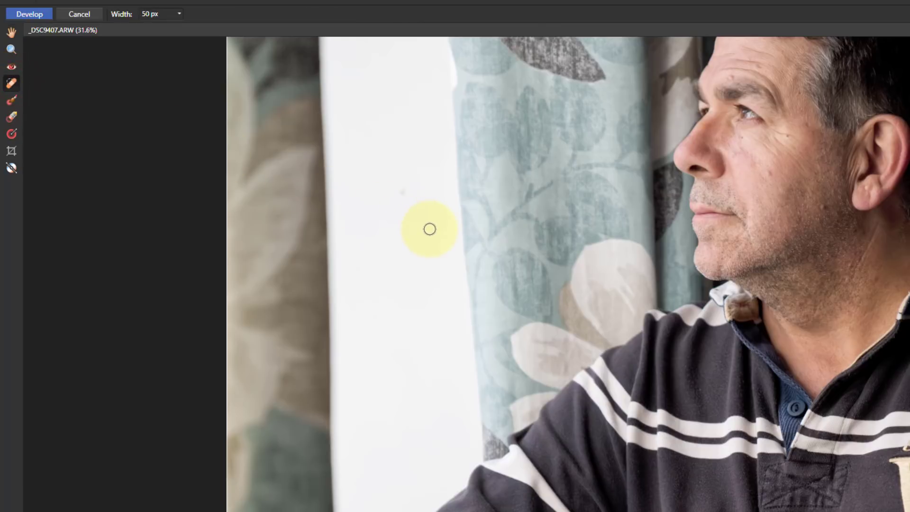
pyautogui.click(400, 192)
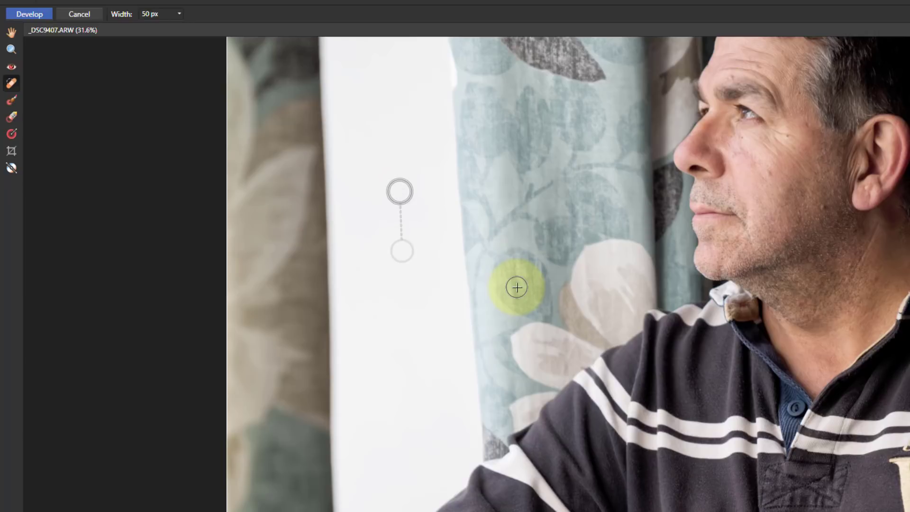
# - Turn off Noise Reduction and turn on Detail Refinement in the detail settings
pyautogui.scroll(5, 437, 262)
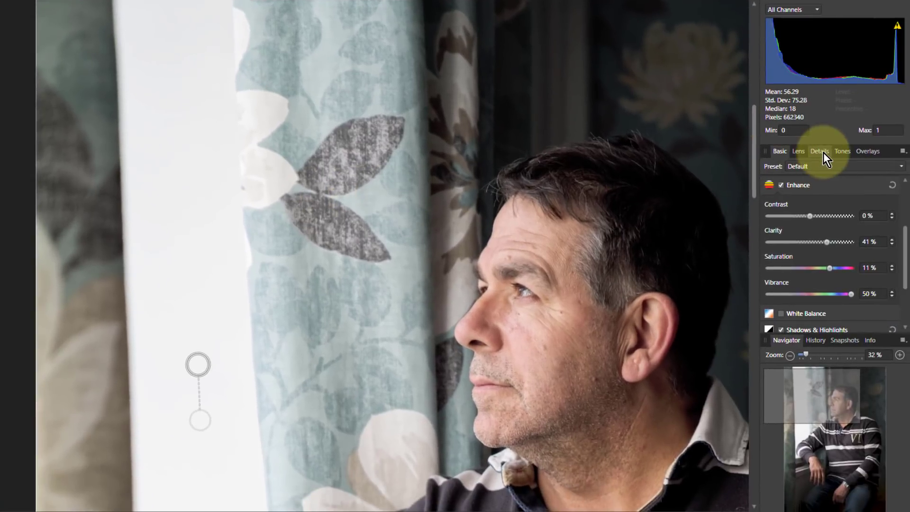
pyautogui.click(821, 151)
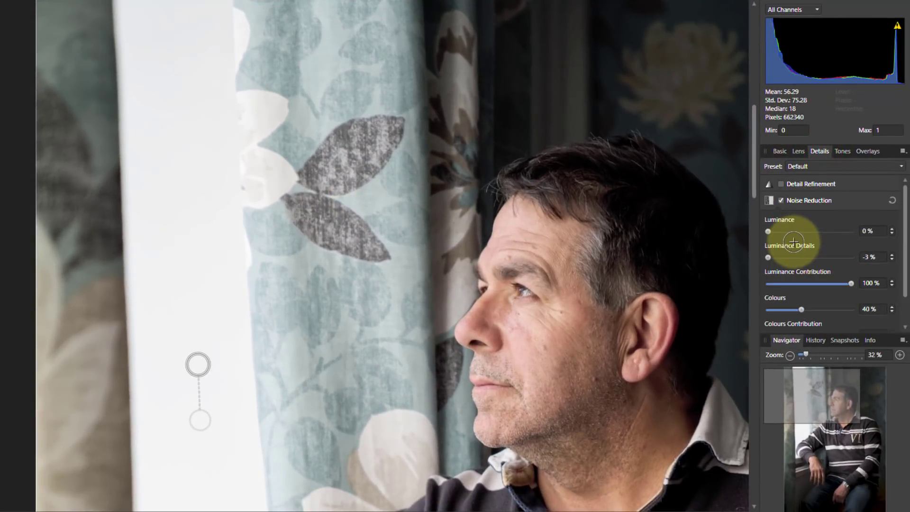
pyautogui.hotkey('ctrl', '=')
pyautogui.hotkey('ctrl', '=')
pyautogui.hotkey('ctrl', '=')
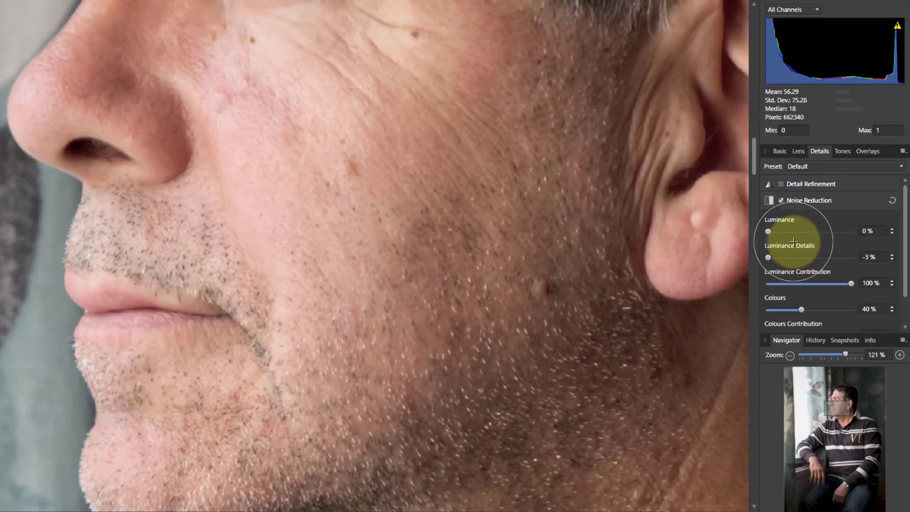
pyautogui.click(782, 200)
pyautogui.click(784, 184)
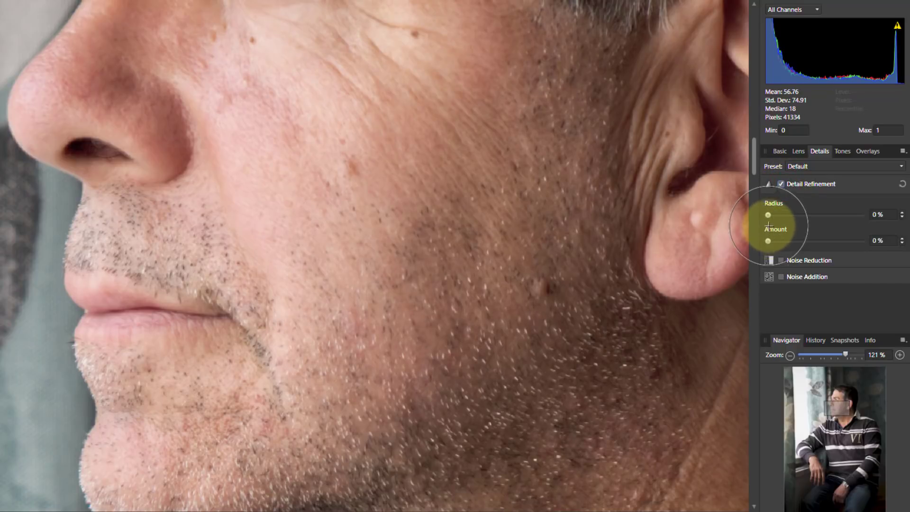
# - Set the Detail Refinement radius to 15 % and amount to 49 %, checking the stubble close up
pyautogui.moveTo(768, 215); pyautogui.dragTo(805, 241)
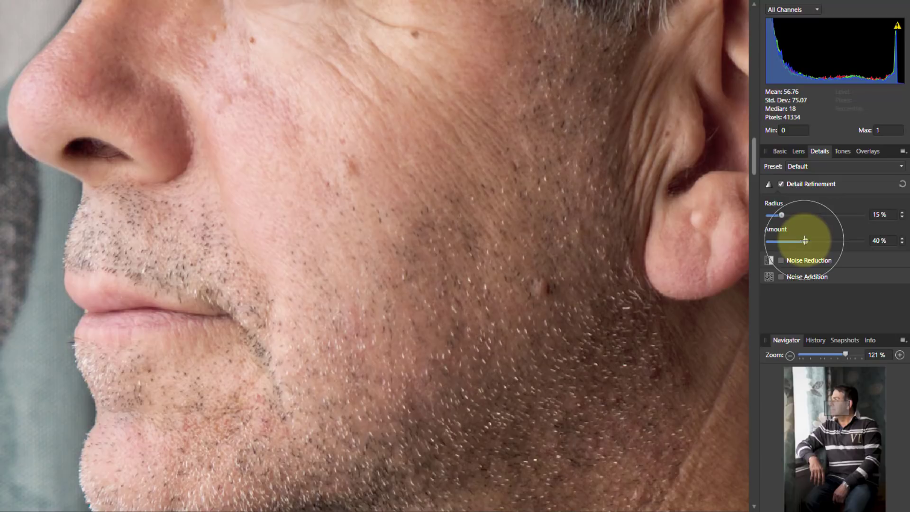
pyautogui.scroll(5, 514, 343)
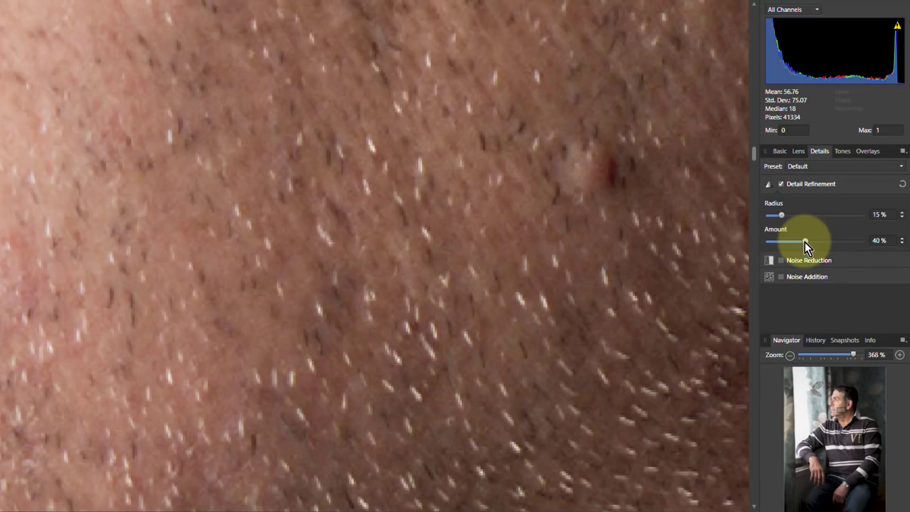
pyautogui.moveTo(804, 242)
pyautogui.mouseDown()
pyautogui.moveTo(768, 244)
pyautogui.moveTo(902, 246)
pyautogui.moveTo(814, 255)
pyautogui.mouseUp()
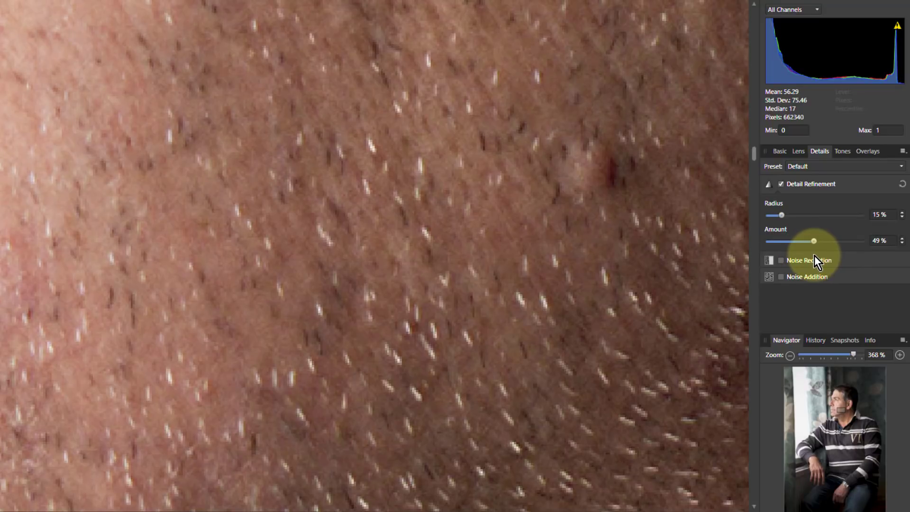
# - Develop the raw photo and add a Curves adjustment to the resulting image
pyautogui.hotkey('ctrl', '0')
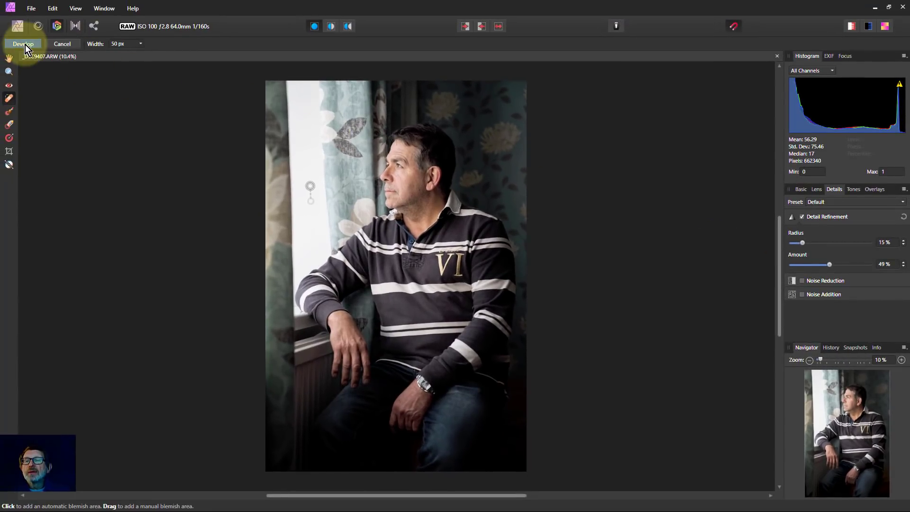
pyautogui.click(23, 43)
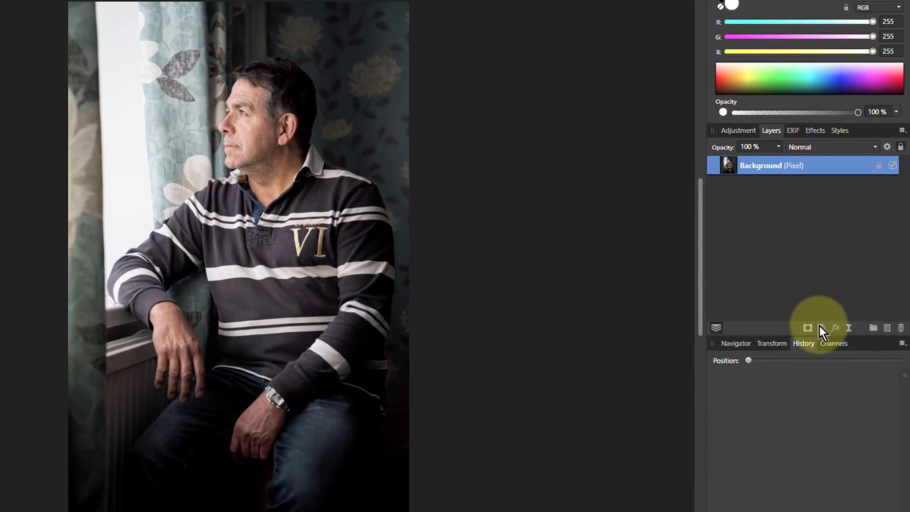
pyautogui.click(821, 328)
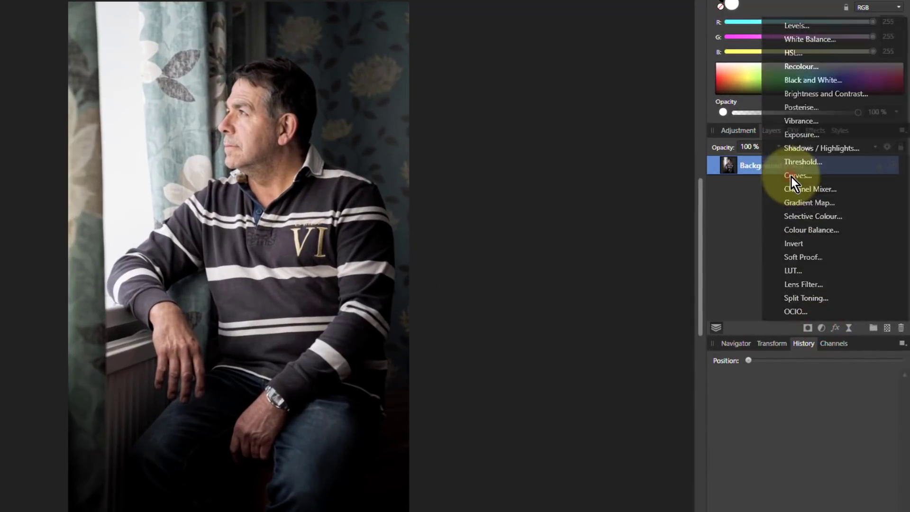
pyautogui.click(793, 176)
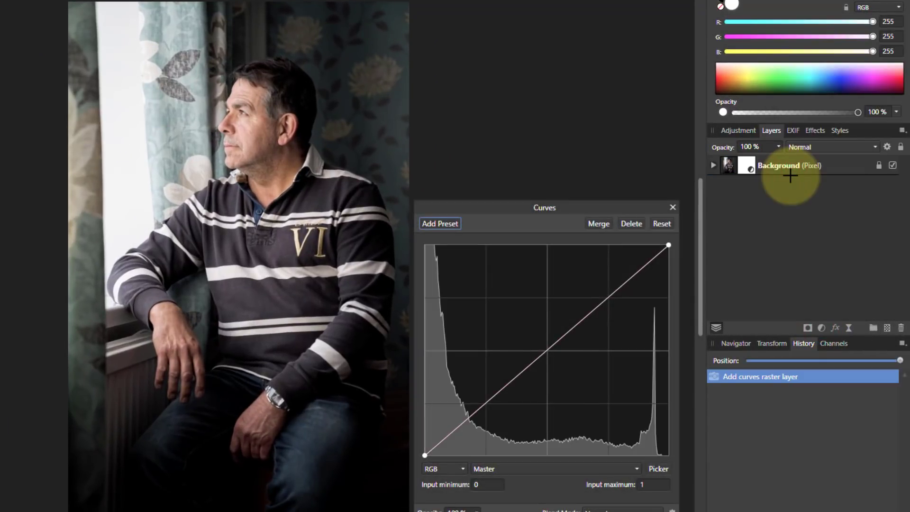
# - Shape the master curve into a gentle S by lowering the shadows and slightly lifting the highlights
pyautogui.click(457, 432)
pyautogui.moveTo(457, 433)
pyautogui.mouseDown()
pyautogui.moveTo(439, 453)
pyautogui.moveTo(447, 443)
pyautogui.mouseUp()
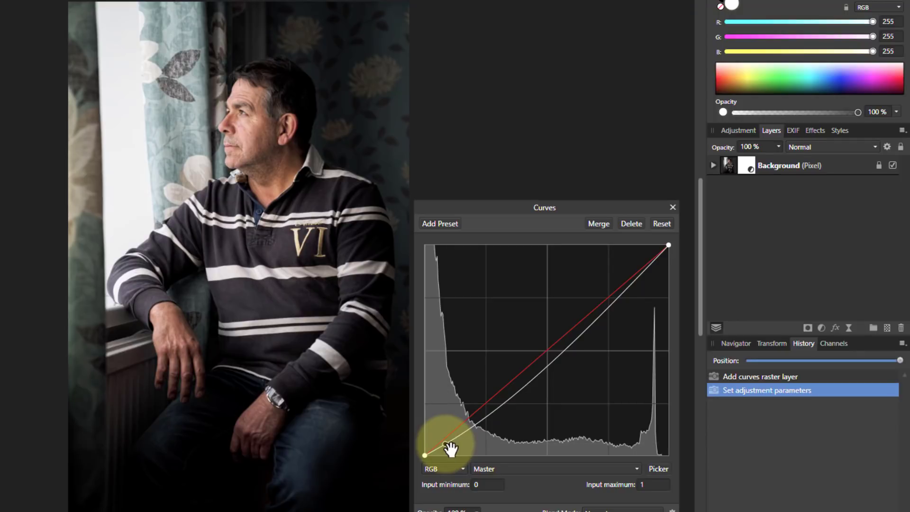
pyautogui.moveTo(445, 445)
pyautogui.mouseDown()
pyautogui.moveTo(442, 467)
pyautogui.moveTo(450, 439)
pyautogui.mouseUp()
pyautogui.moveTo(609, 299)
pyautogui.mouseDown()
pyautogui.moveTo(616, 298)
pyautogui.moveTo(601, 300)
pyautogui.mouseUp()
pyautogui.click(673, 208)
# - Select the Background layer and check the man's face and collar close up
pyautogui.click(729, 172)
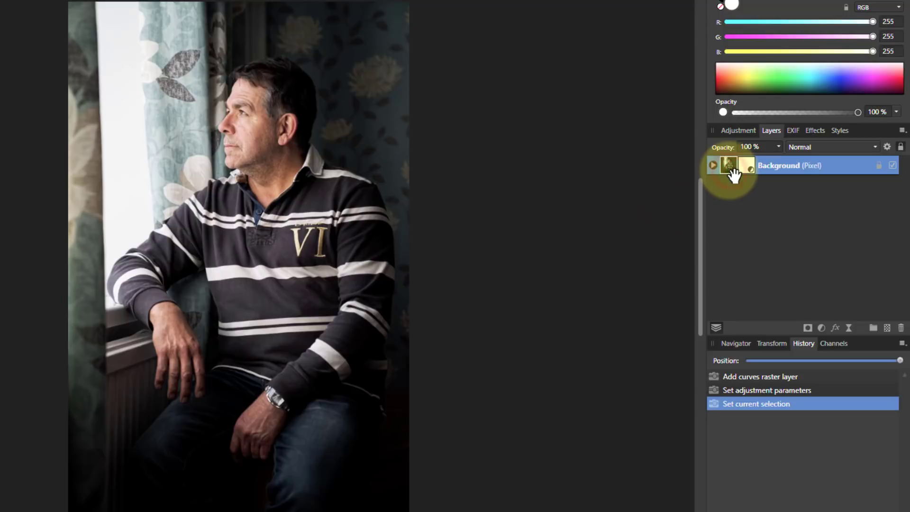
pyautogui.hotkey('ctrl', '+')
pyautogui.hotkey('ctrl', '+')
pyautogui.hotkey('ctrl', '+')
pyautogui.hotkey('ctrl', '+')
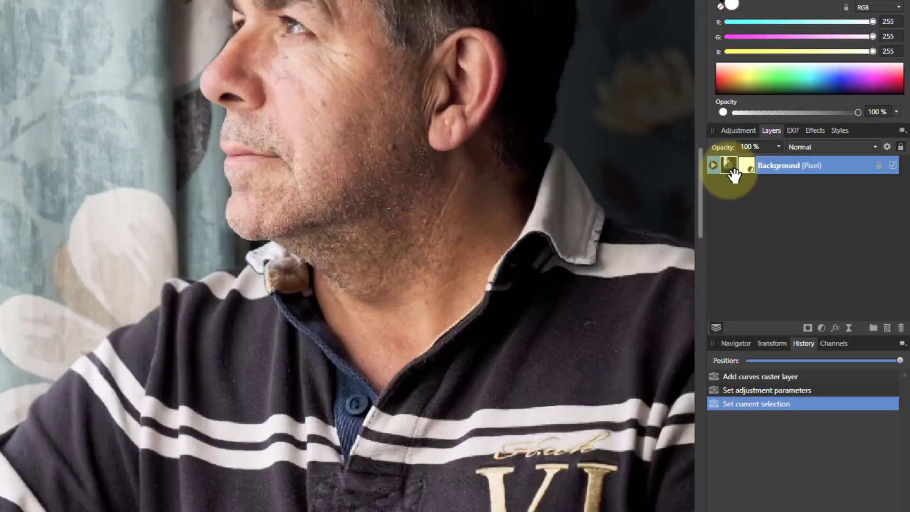
pyautogui.hotkey('ctrl', '-')
pyautogui.hotkey('ctrl', '-')
pyautogui.hotkey('ctrl', '-')
pyautogui.hotkey('ctrl', '-')
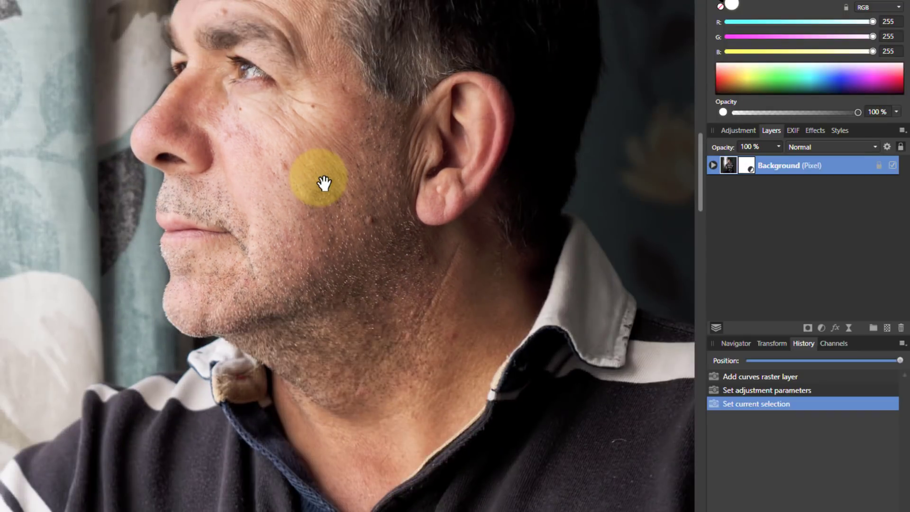
# - Apply the Detailed tone mapping preset to the portrait and look through the remaining default presets
pyautogui.scroll(3, 324, 183)
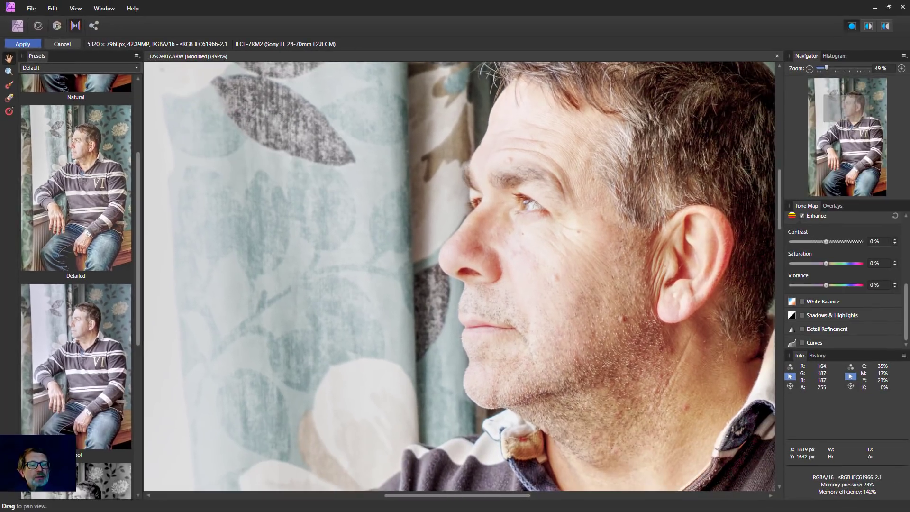
pyautogui.scroll(2, 84, 219)
pyautogui.scroll(1, 84, 219)
pyautogui.scroll(-2, 84, 219)
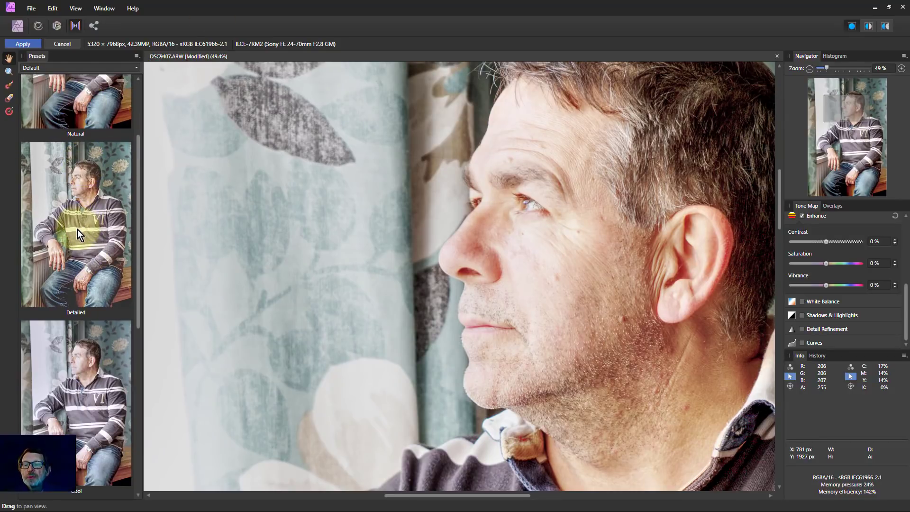
pyautogui.click(78, 230)
pyautogui.scroll(-6, 93, 243)
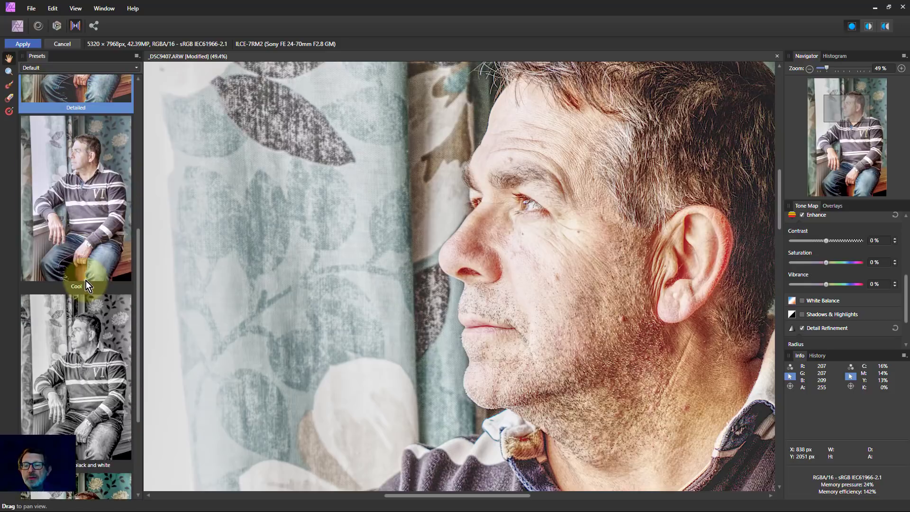
# - Try the High contrast black and white, Dramatic and Detailed tone mapping presets on the portrait
pyautogui.click(86, 281)
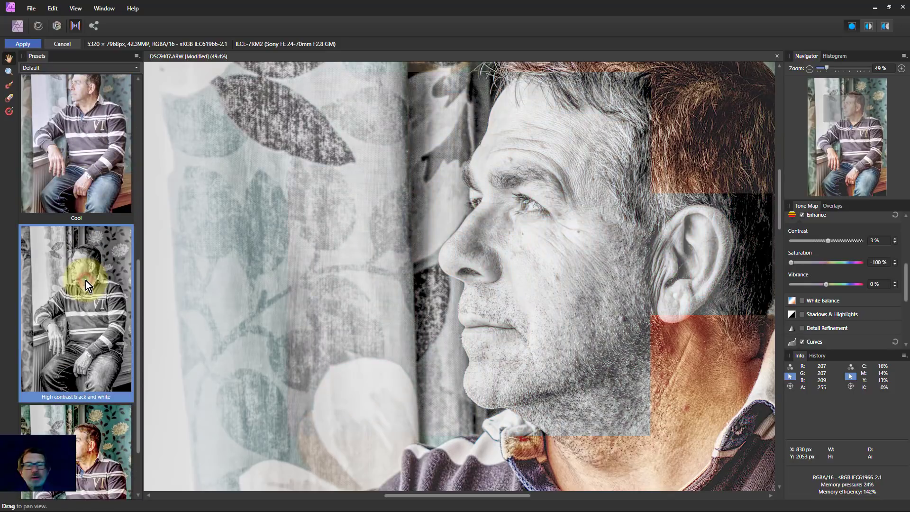
pyautogui.scroll(-2, 86, 280)
pyautogui.scroll(-1, 86, 280)
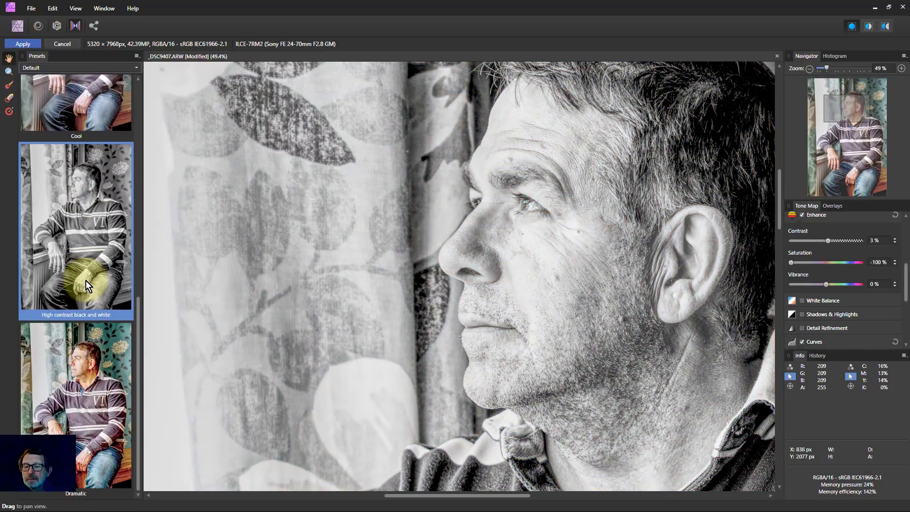
pyautogui.click(88, 399)
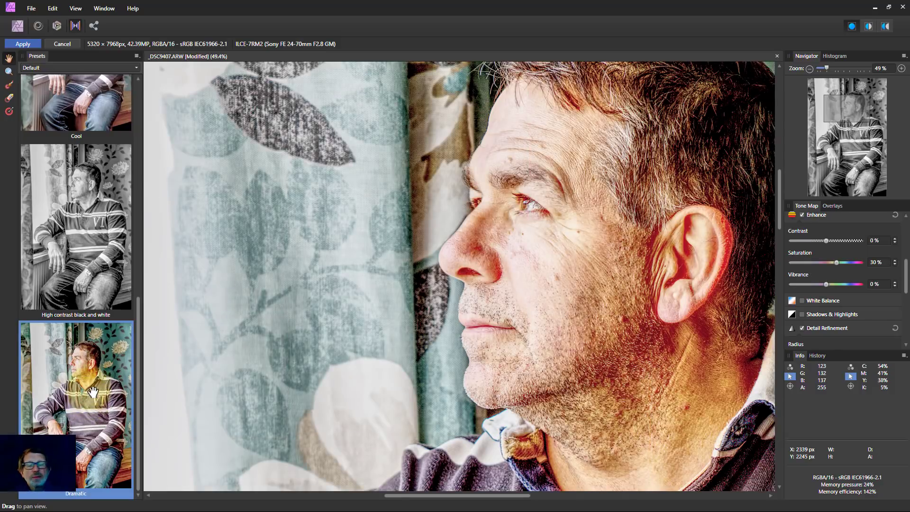
pyautogui.click(95, 300)
pyautogui.scroll(10, 96, 300)
pyautogui.click(82, 265)
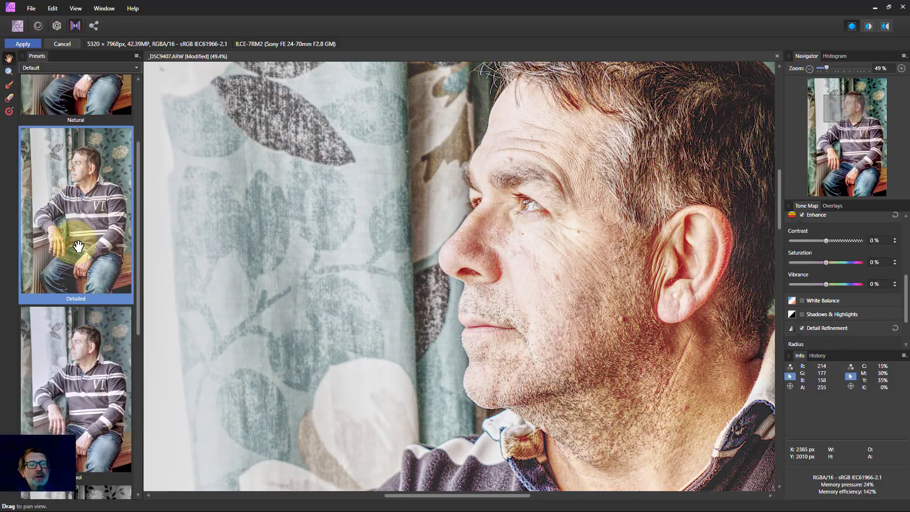
# - Choose the Natural tone mapping preset, set tone compression to 0% and local contrast to 49%, and apply the result
pyautogui.scroll(3, 840, 260)
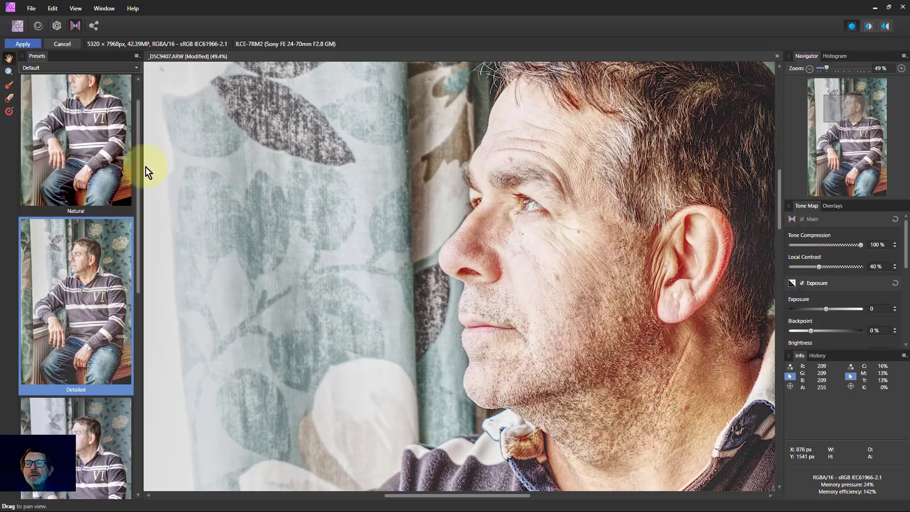
pyautogui.scroll(2, 91, 152)
pyautogui.click(92, 152)
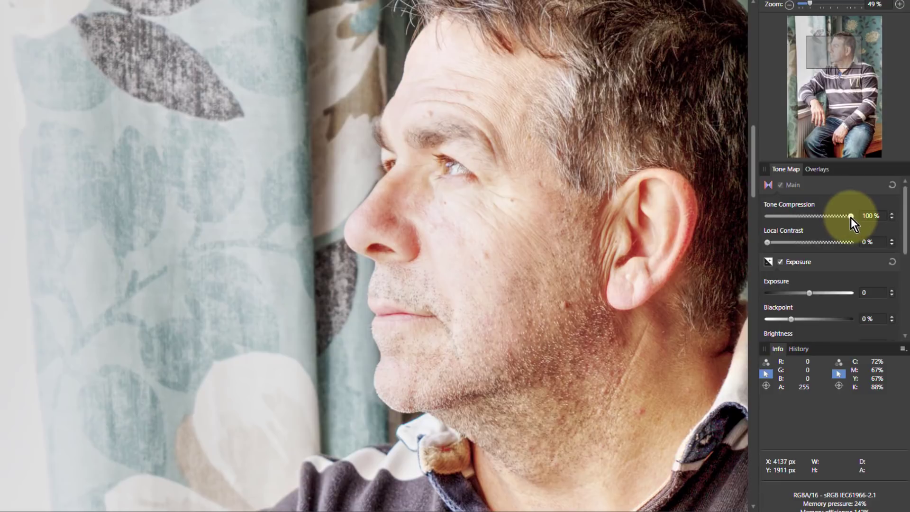
pyautogui.moveTo(851, 217); pyautogui.dragTo(761, 231)
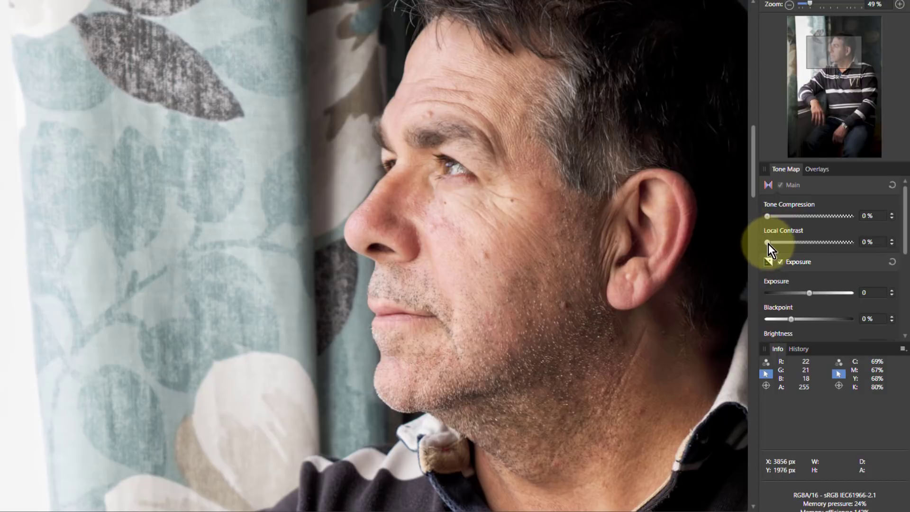
pyautogui.moveTo(768, 243); pyautogui.dragTo(809, 269)
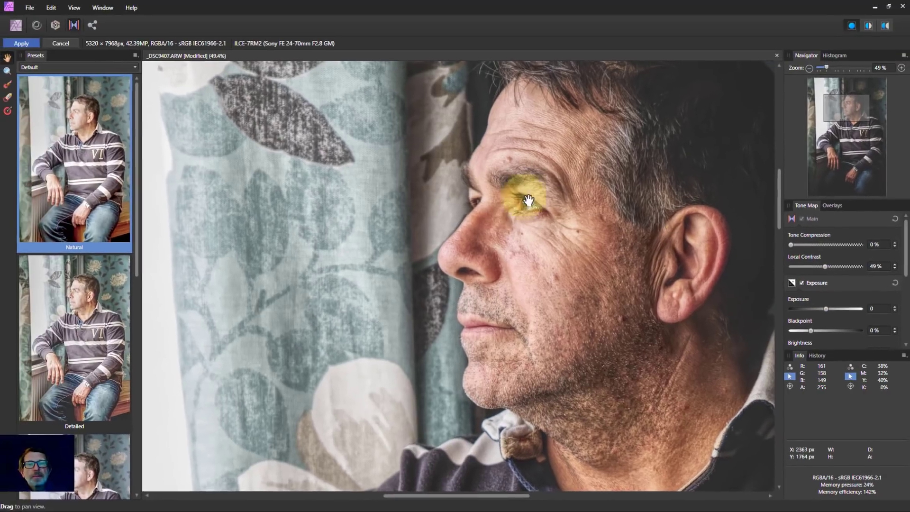
pyautogui.click(26, 44)
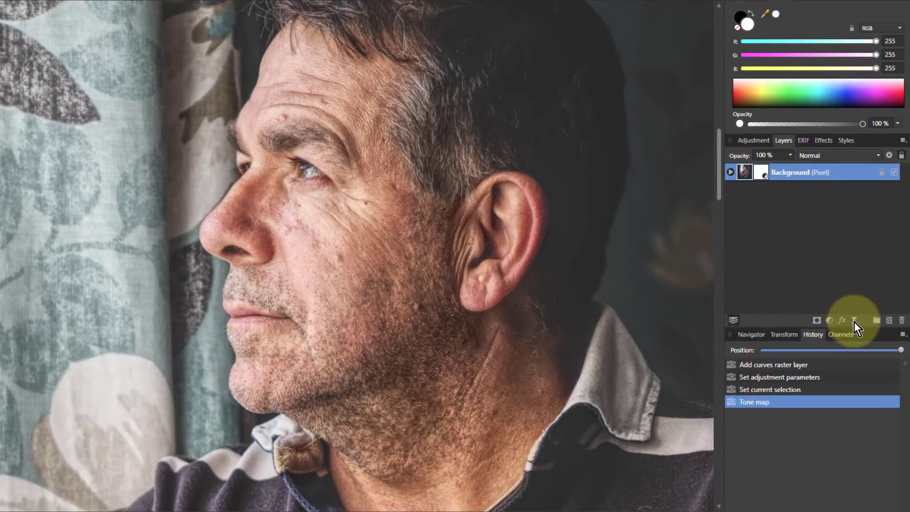
# - Add a live High Pass filter to the Background layer with Monochrome on, radius 0.5 px and Linear Light blending
pyautogui.click(854, 322)
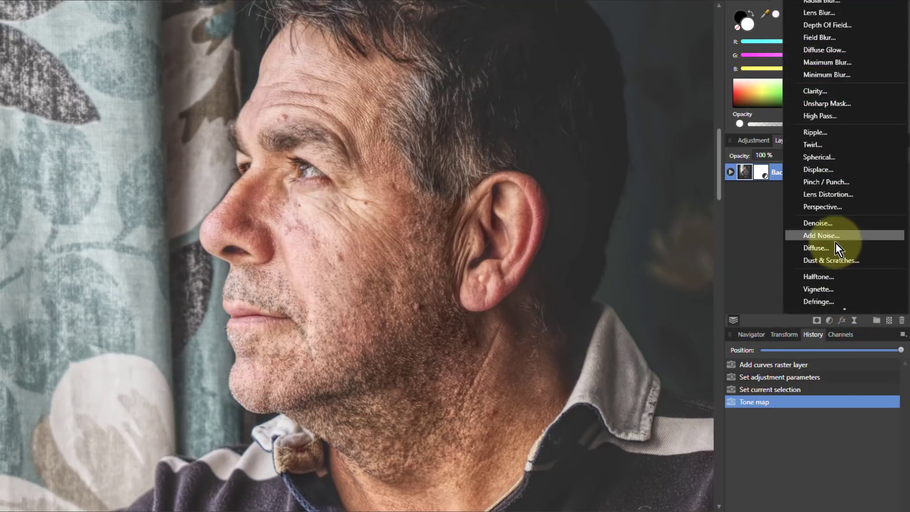
pyautogui.click(819, 116)
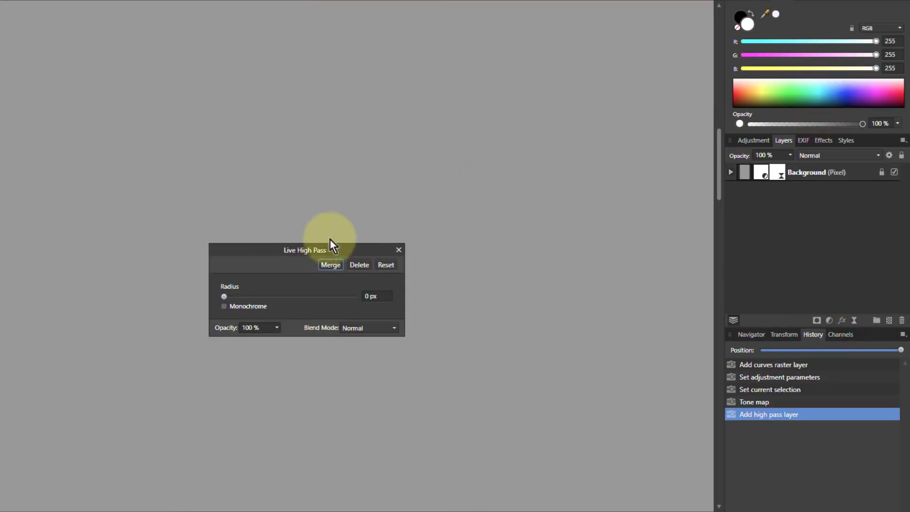
pyautogui.moveTo(270, 254); pyautogui.dragTo(413, 252)
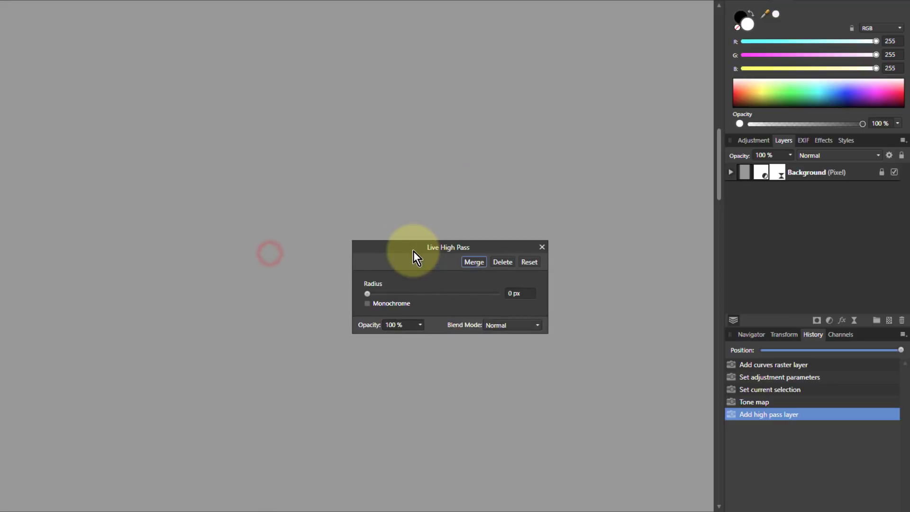
pyautogui.click(368, 303)
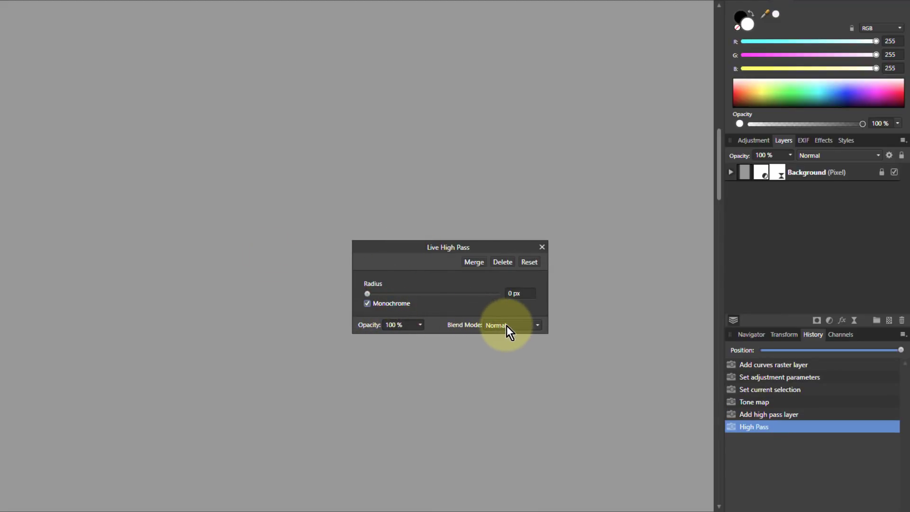
pyautogui.moveTo(368, 293); pyautogui.dragTo(374, 295)
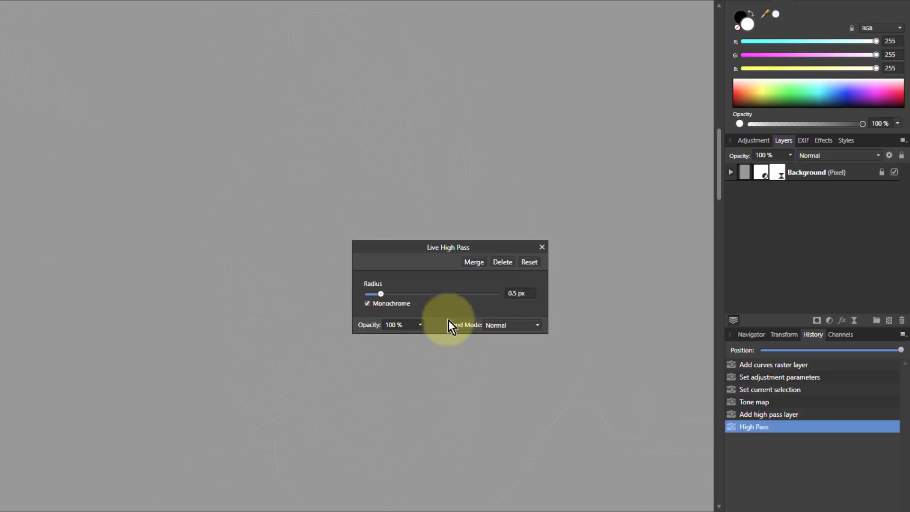
pyautogui.click(510, 326)
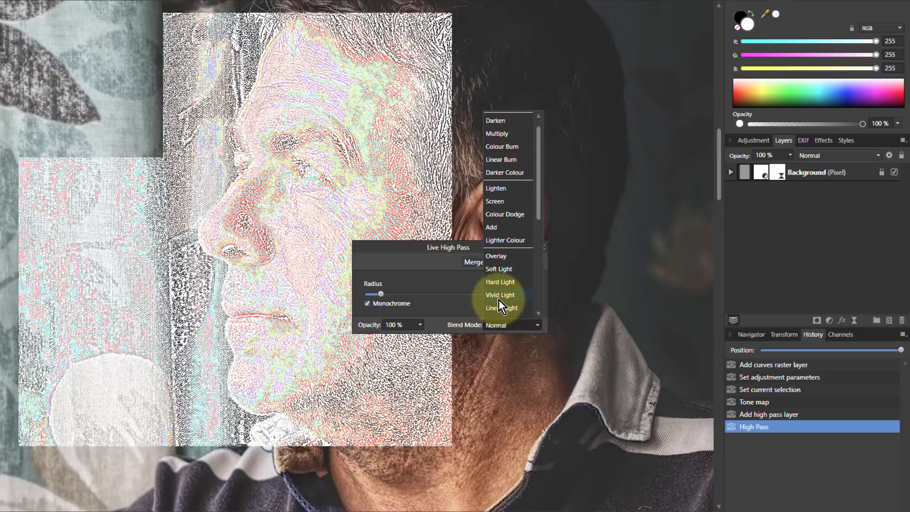
pyautogui.scroll(-1, 498, 310)
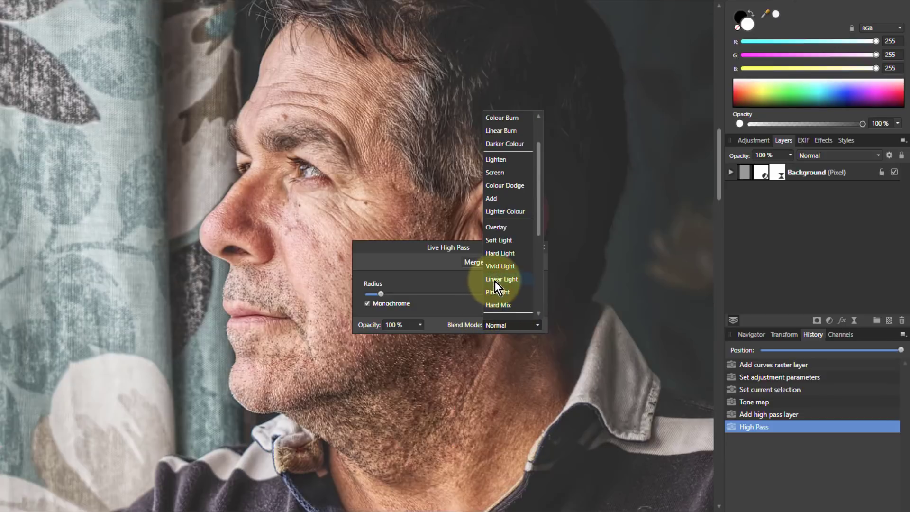
pyautogui.click(497, 279)
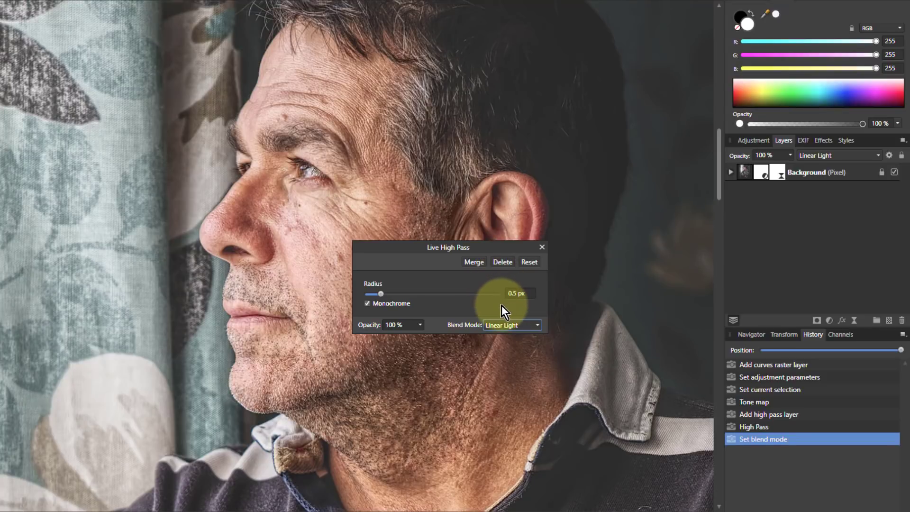
# - Change the High Pass filter's blend mode to Pin Light and check the sharpening on the man's eye close up
pyautogui.click(495, 325)
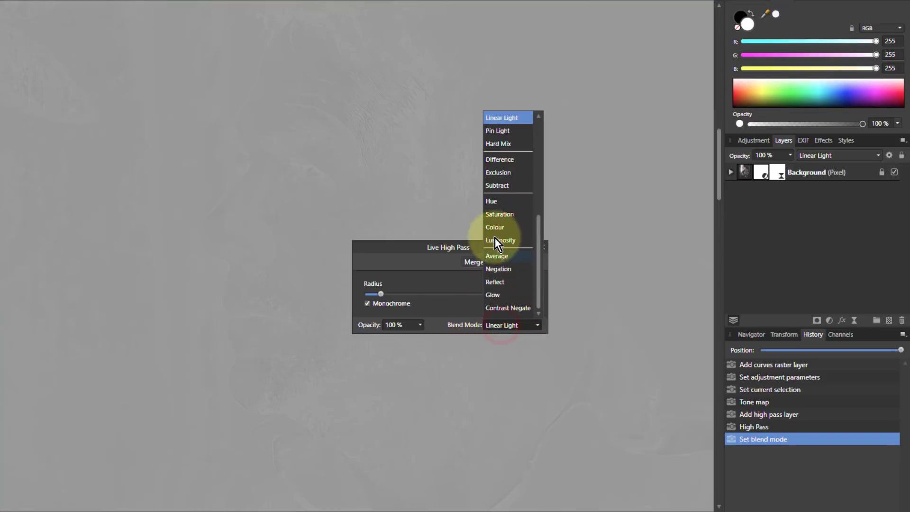
pyautogui.scroll(4, 497, 221)
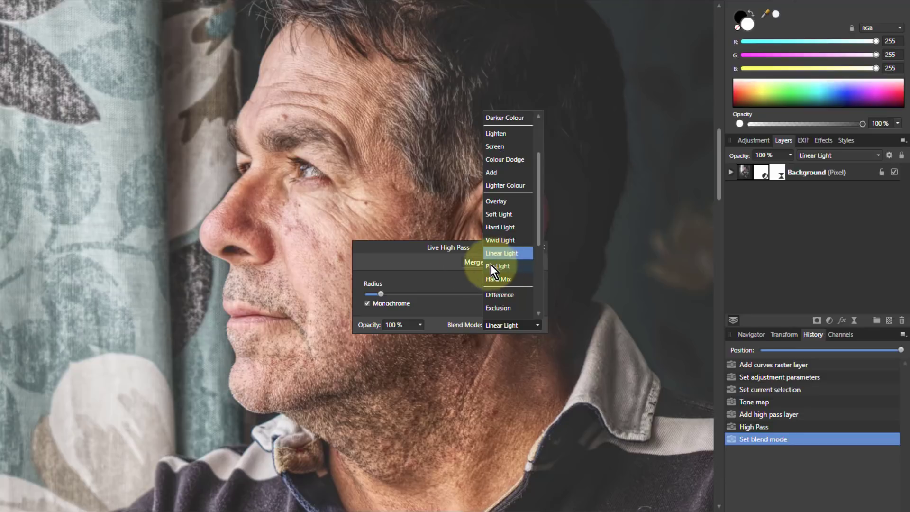
pyautogui.scroll(5, 279, 169)
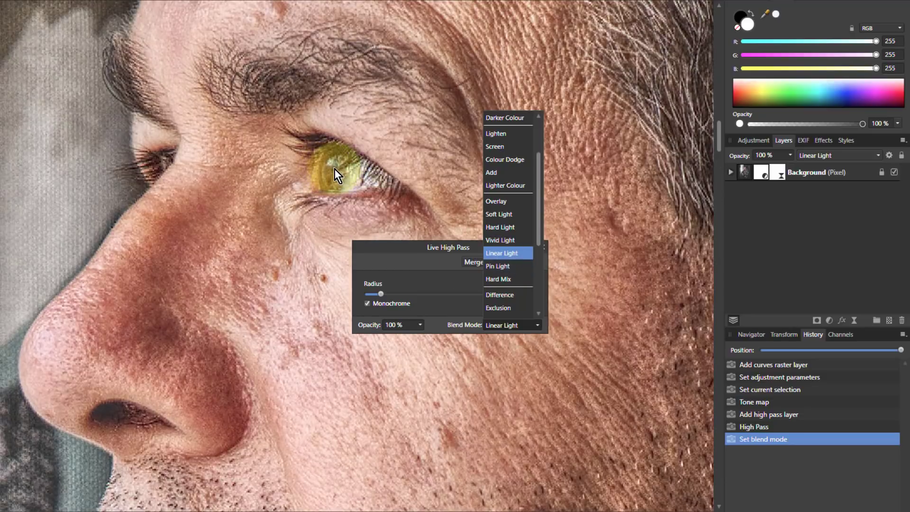
pyautogui.scroll(3, 334, 169)
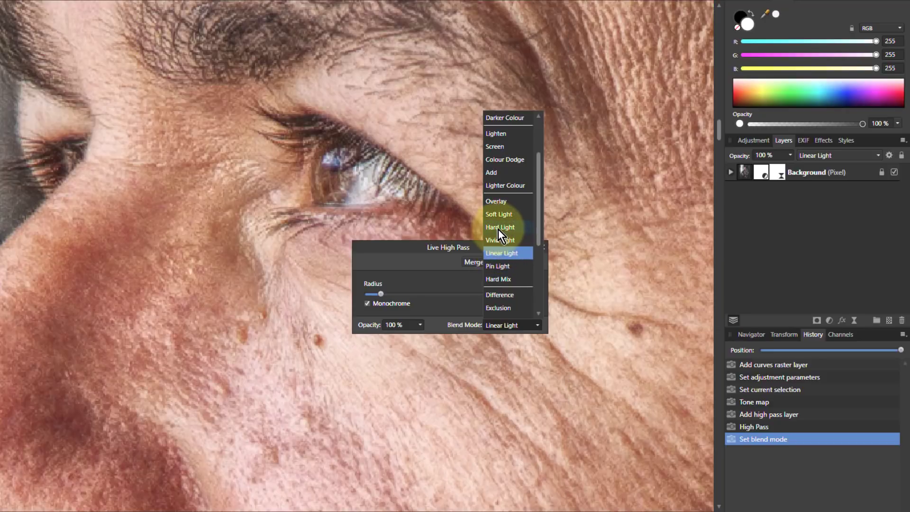
pyautogui.click(501, 265)
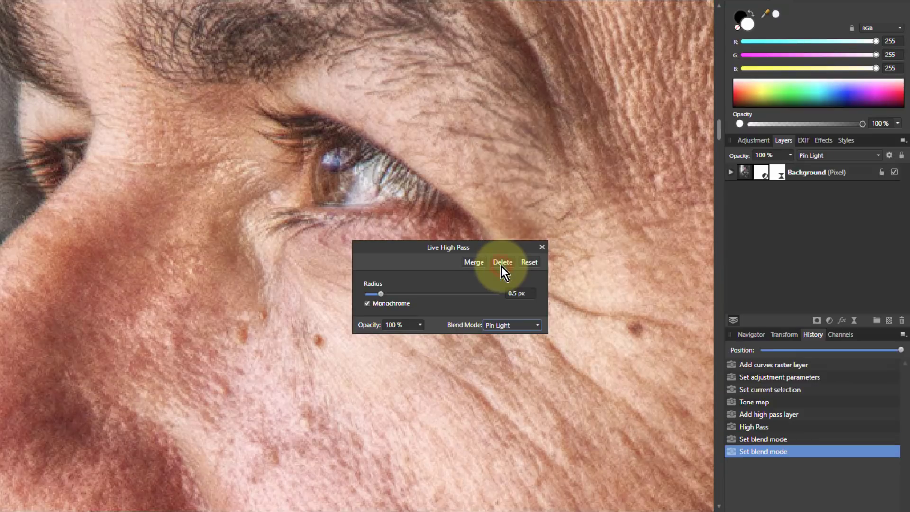
pyautogui.click(542, 247)
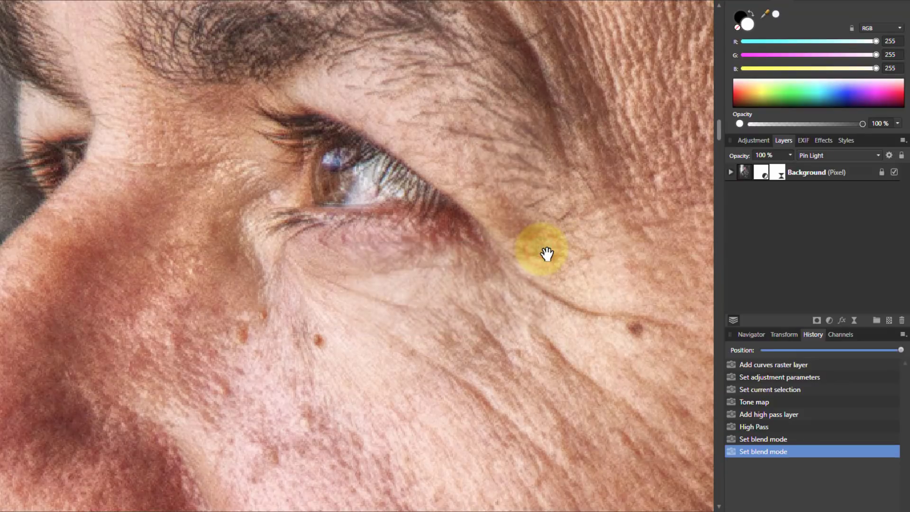
pyautogui.scroll(5, 519, 239)
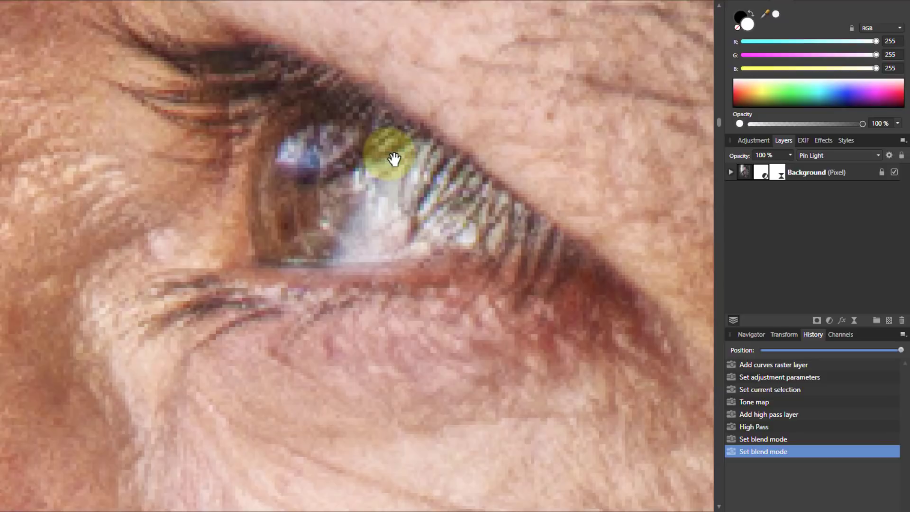
pyautogui.scroll(-3, 395, 159)
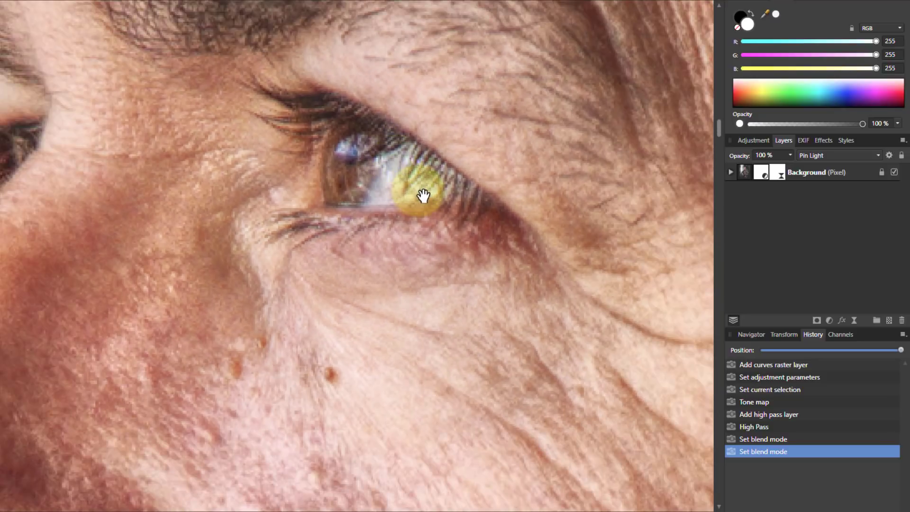
pyautogui.scroll(1, 421, 192)
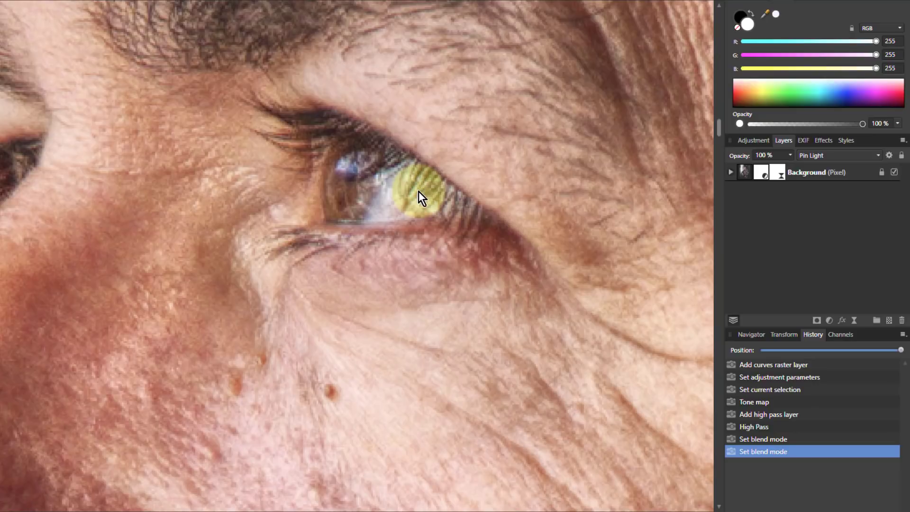
pyautogui.click(743, 170)
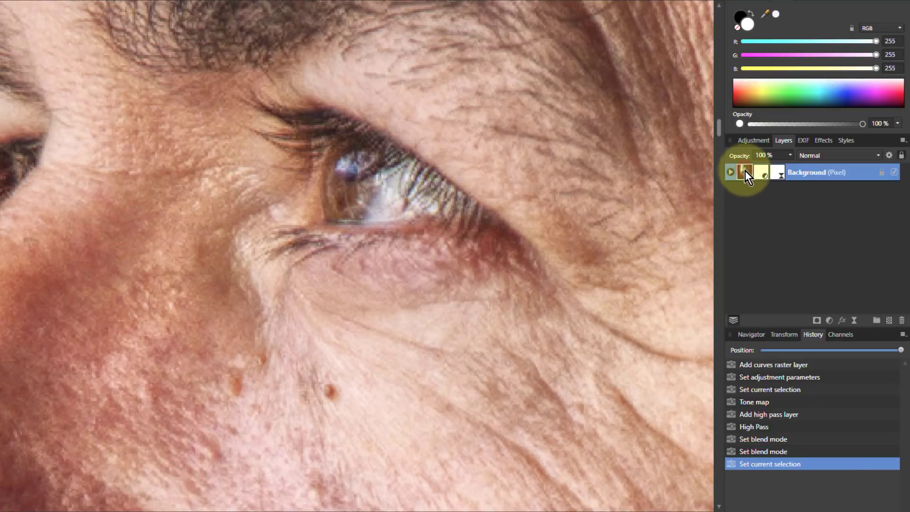
pyautogui.click(854, 320)
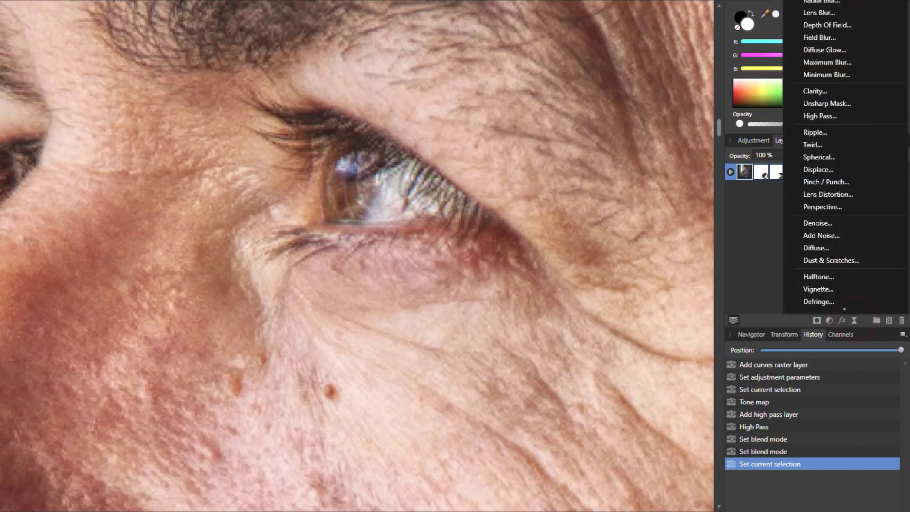
pyautogui.moveTo(365, 302); pyautogui.dragTo(368, 303)
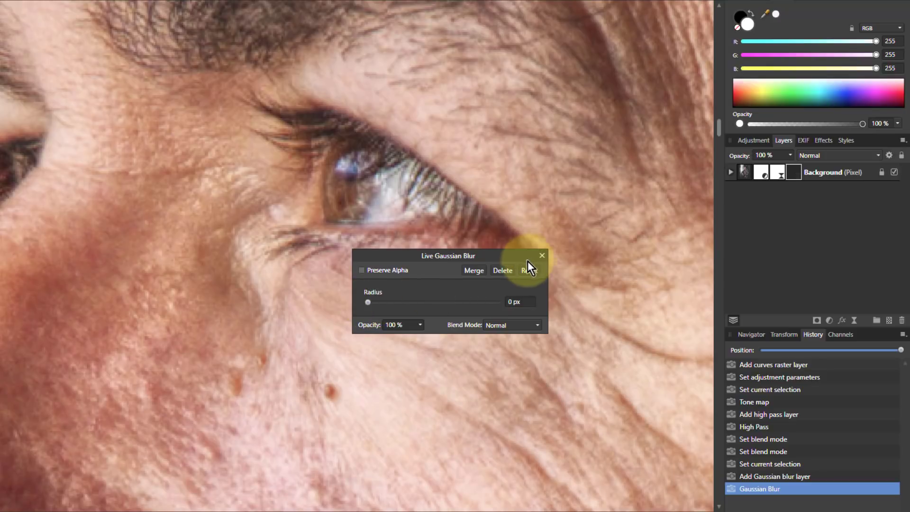
pyautogui.click(498, 269)
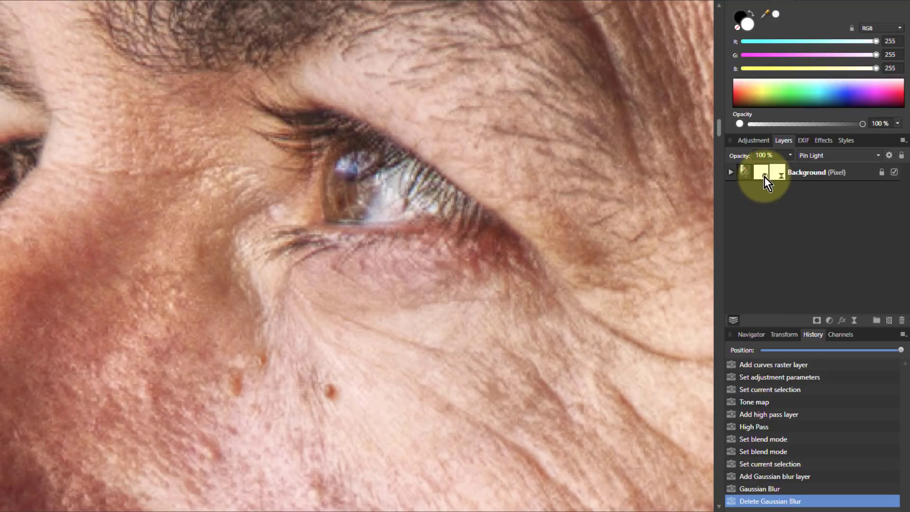
# - Add a new empty pixel layer above the Background layer with the whole portrait in view
pyautogui.hotkey('ctrl', '0')
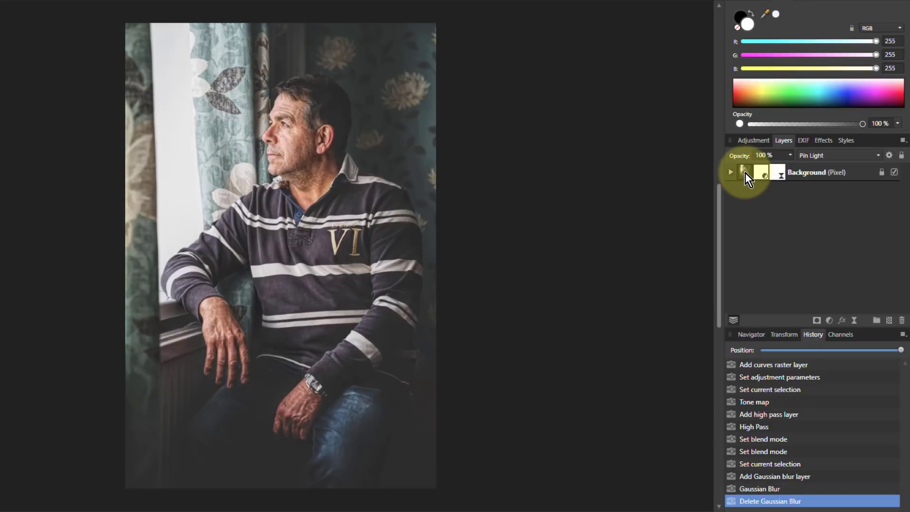
pyautogui.click(745, 172)
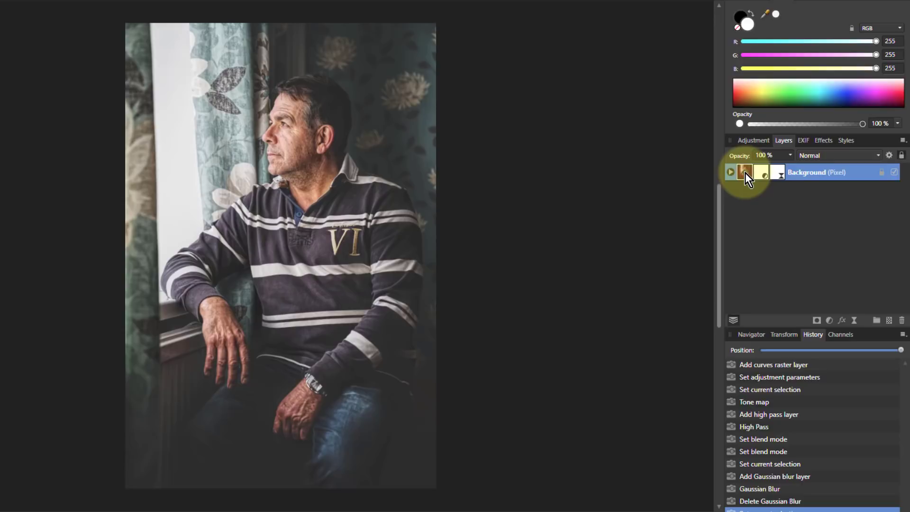
pyautogui.click(889, 321)
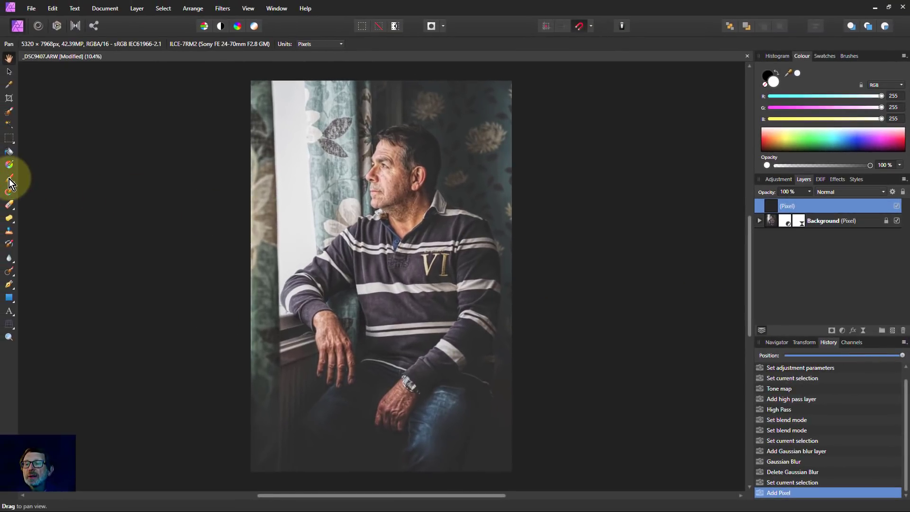
# - Set up a black Paint Brush about 3800 px wide with 0% hardness and 23% opacity for the new pixel layer
pyautogui.click(9, 178)
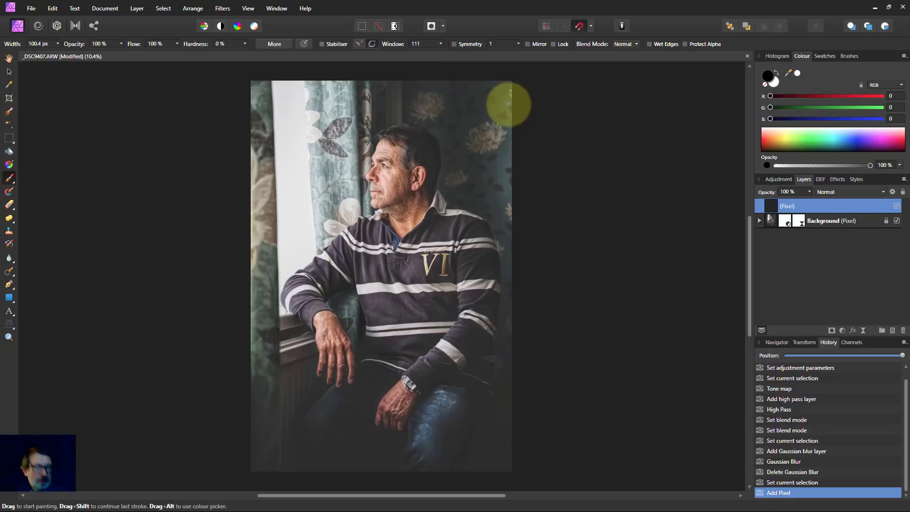
pyautogui.press(']')
pyautogui.press(']')
pyautogui.press(']')
pyautogui.press(']')
pyautogui.press(']')
pyautogui.press(']')
pyautogui.press(']')
pyautogui.press(']')
pyautogui.press(']')
pyautogui.press(']')
pyautogui.press(']')
pyautogui.press(']')
pyautogui.press(']')
pyautogui.press(']')
pyautogui.press(']')
pyautogui.press(']')
pyautogui.press(']')
pyautogui.press(']')
pyautogui.press(']')
pyautogui.press(']')
pyautogui.press(']')
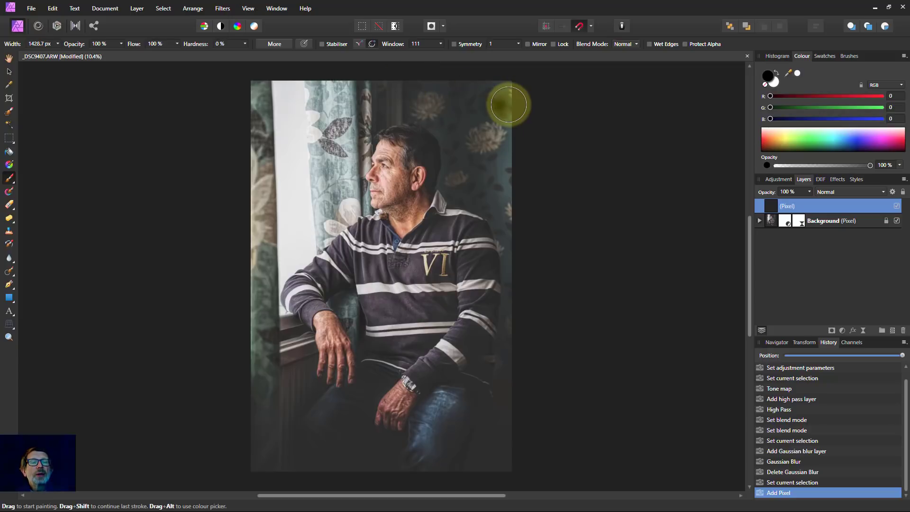
pyautogui.press(']')
pyautogui.press(']')
pyautogui.press(']')
pyautogui.press(']')
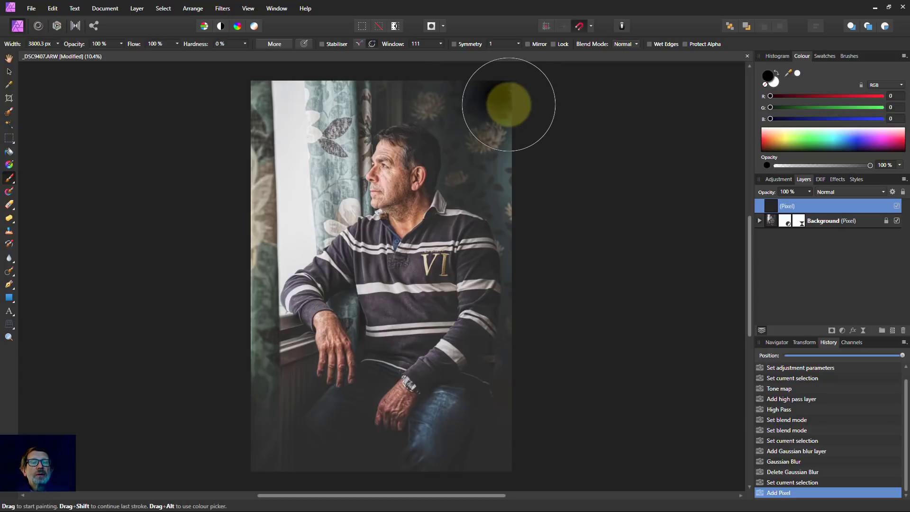
pyautogui.click(122, 47)
pyautogui.moveTo(121, 50); pyautogui.dragTo(73, 56)
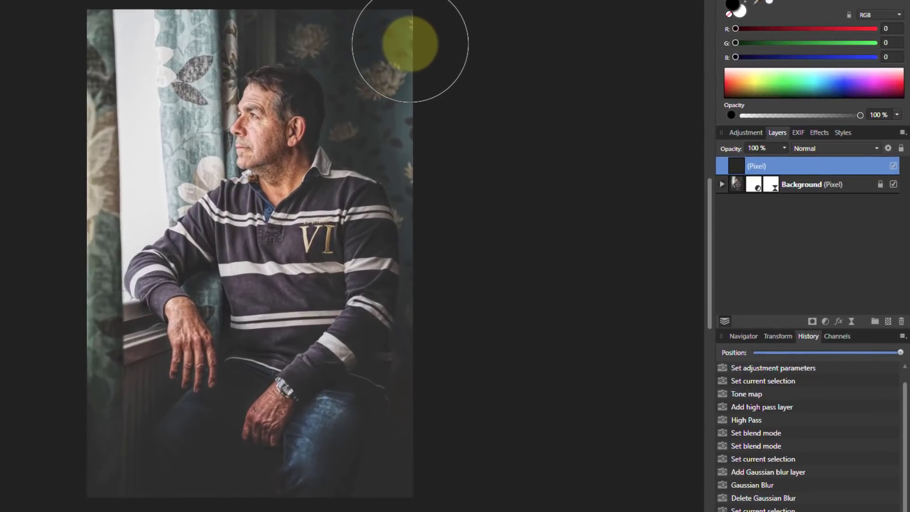
# - Paint soft black strokes over the dark wallpaper along the portrait's right edge, from the top corner to the bottom corner
pyautogui.moveTo(422, 126); pyautogui.dragTo(426, 24)
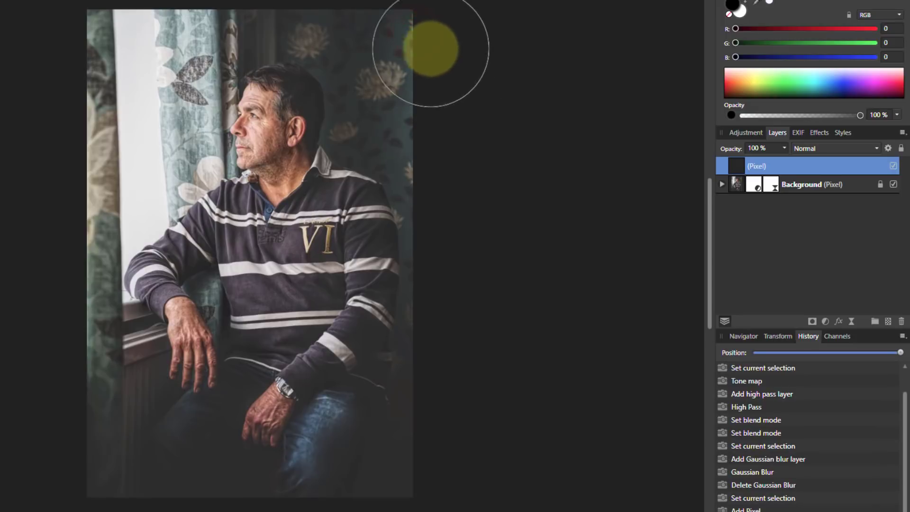
pyautogui.click(425, 27)
pyautogui.click(433, 144)
pyautogui.click(430, 110)
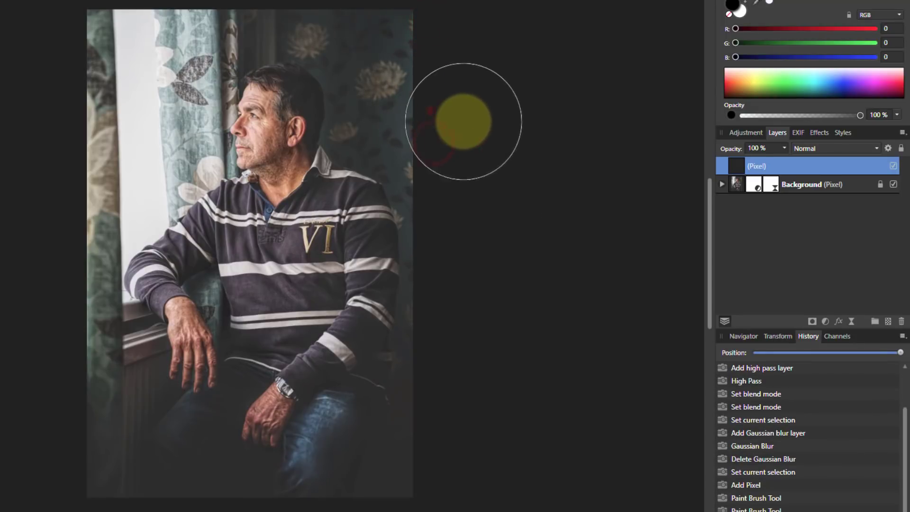
pyautogui.click(421, 29)
pyautogui.click(443, 139)
pyautogui.click(354, 14)
pyautogui.moveTo(406, 63); pyautogui.dragTo(458, 136)
pyautogui.moveTo(411, 46)
pyautogui.mouseDown()
pyautogui.moveTo(493, 107)
pyautogui.moveTo(451, 106)
pyautogui.moveTo(466, 122)
pyautogui.mouseUp()
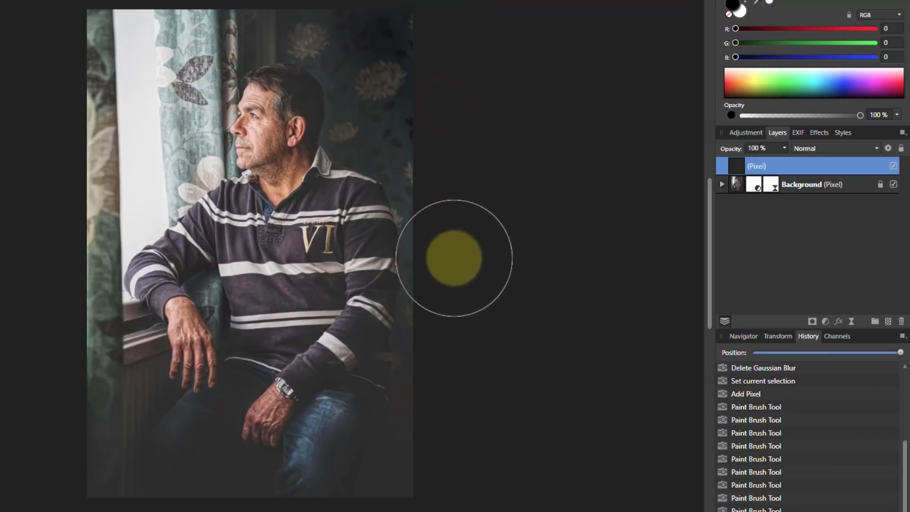
pyautogui.moveTo(437, 433); pyautogui.dragTo(387, 497)
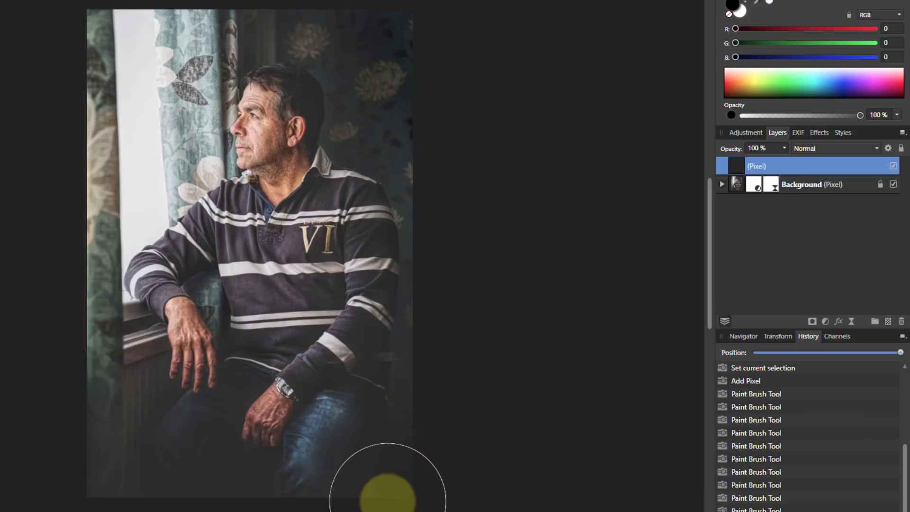
# - With the brush reduced to 1686.2 px, darken the portrait's right edge further and run straight strokes along its left edge
pyautogui.press('[')
pyautogui.press('[')
pyautogui.press('[')
pyautogui.press('[')
pyautogui.press('[')
pyautogui.moveTo(417, 174); pyautogui.dragTo(428, 240)
pyautogui.moveTo(426, 348); pyautogui.dragTo(422, 426)
pyautogui.moveTo(327, 19)
pyautogui.mouseDown()
pyautogui.moveTo(414, 30)
pyautogui.moveTo(425, 45)
pyautogui.moveTo(434, 131)
pyautogui.mouseUp()
pyautogui.moveTo(416, 88); pyautogui.dragTo(439, 169)
pyautogui.moveTo(347, 43); pyautogui.dragTo(461, 219)
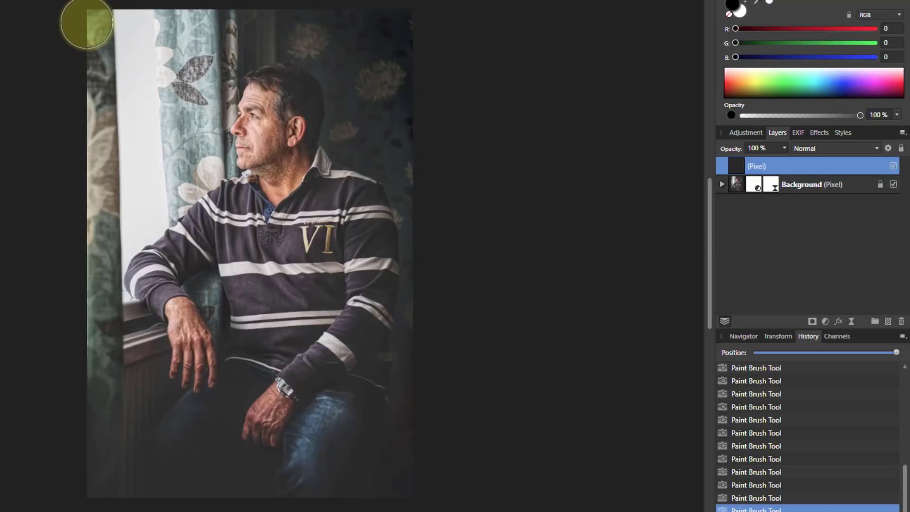
pyautogui.click(87, 22)
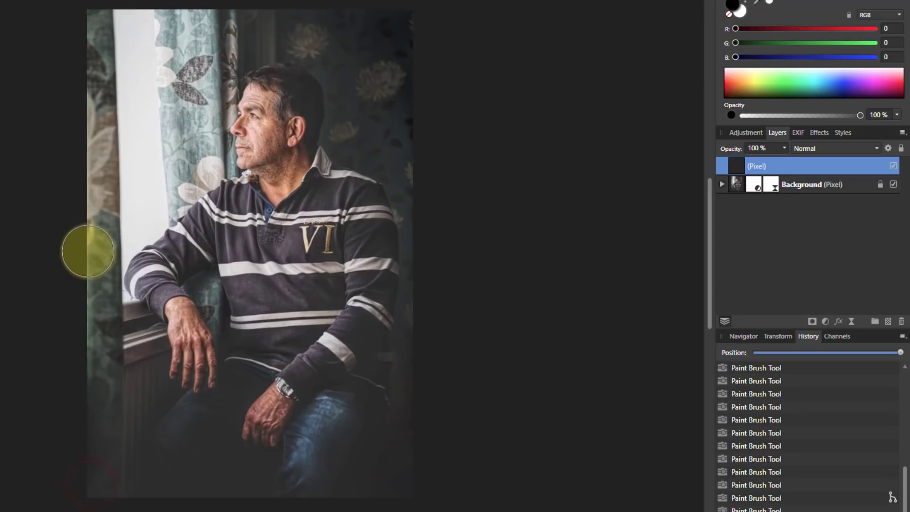
pyautogui.keyDown('shift'); pyautogui.click(85, 19); pyautogui.keyUp('shift')
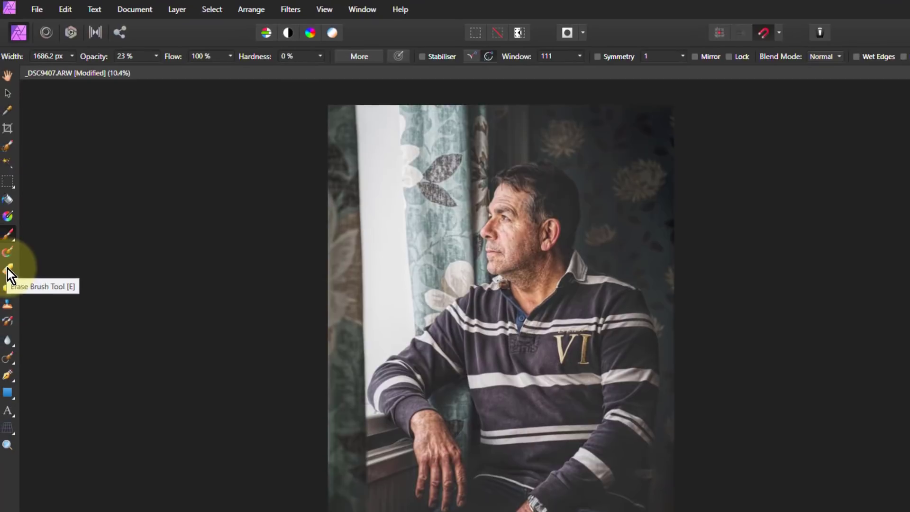
# - Erase the black paint spilling onto the bright window with a 456.1 px Erase Brush at 50% hardness
pyautogui.click(11, 270)
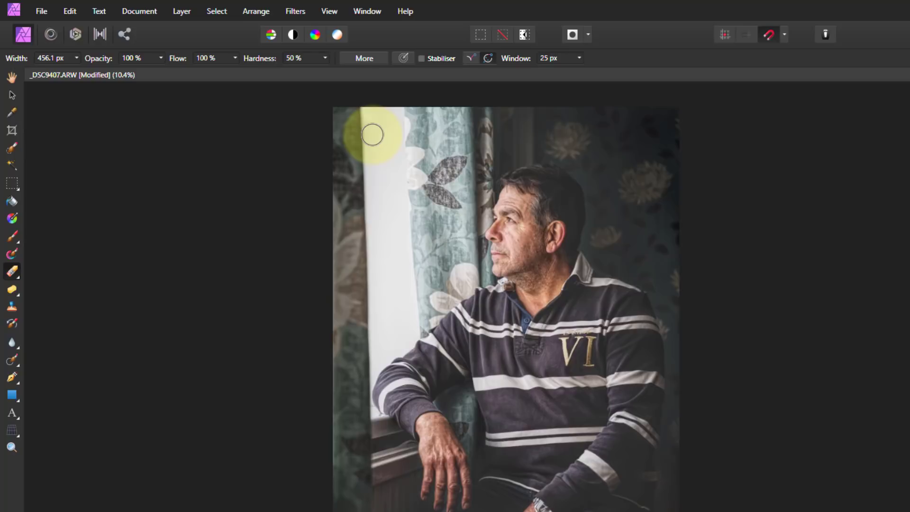
pyautogui.click(372, 111)
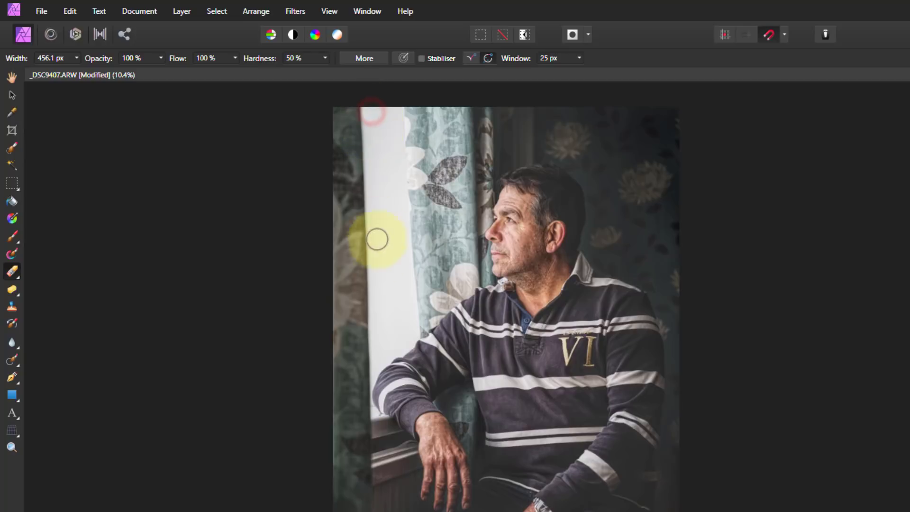
pyautogui.click(378, 260)
pyautogui.click(379, 330)
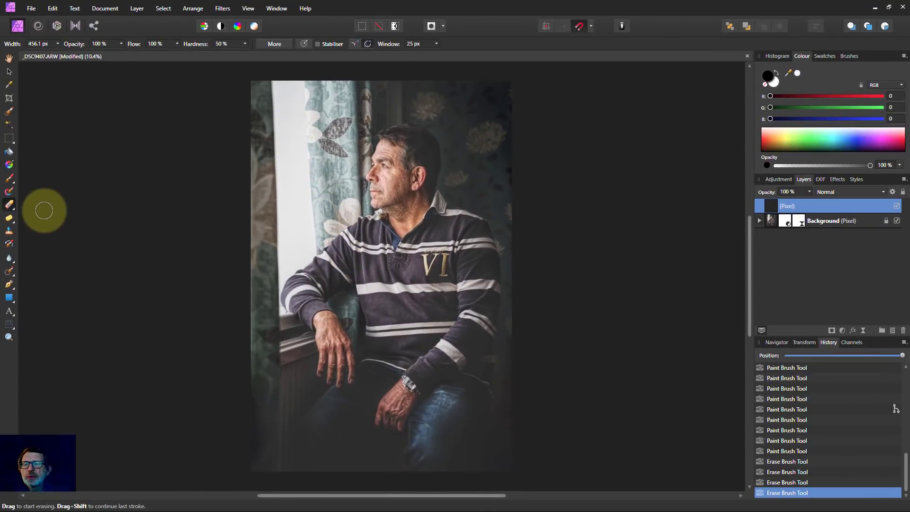
# - Add another pixel layer on top and select the bright window on the Background layer with a 222.5 px Selection Brush
pyautogui.click(891, 331)
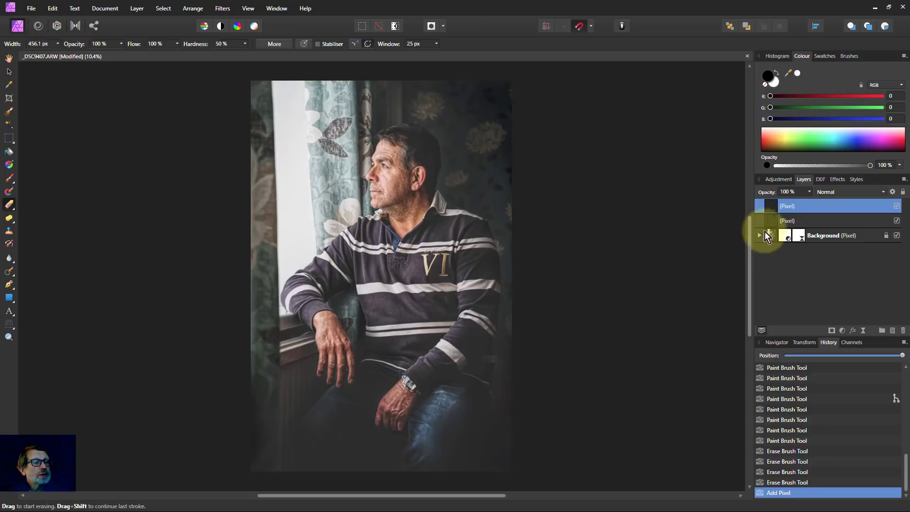
pyautogui.click(774, 240)
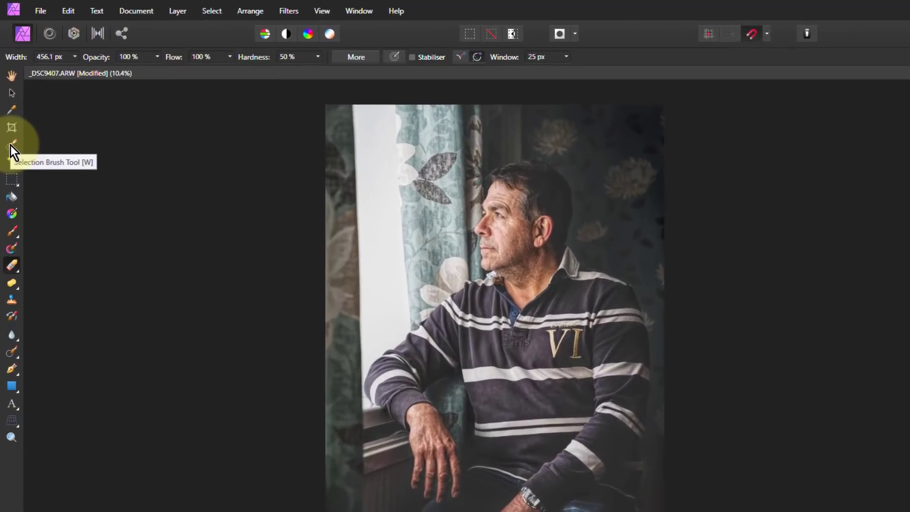
pyautogui.click(11, 145)
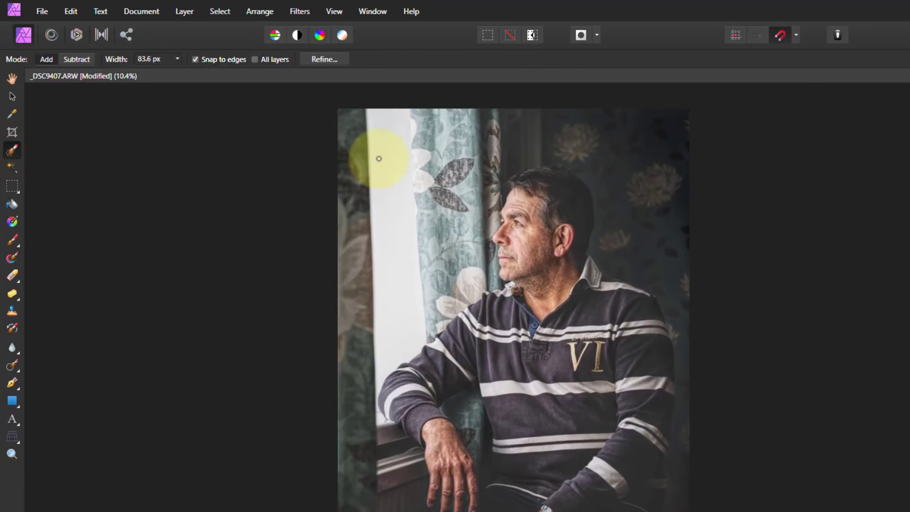
pyautogui.press(']')
pyautogui.press(']')
pyautogui.press(']')
pyautogui.moveTo(384, 117)
pyautogui.mouseDown()
pyautogui.moveTo(398, 208)
pyautogui.moveTo(391, 198)
pyautogui.moveTo(391, 243)
pyautogui.mouseUp()
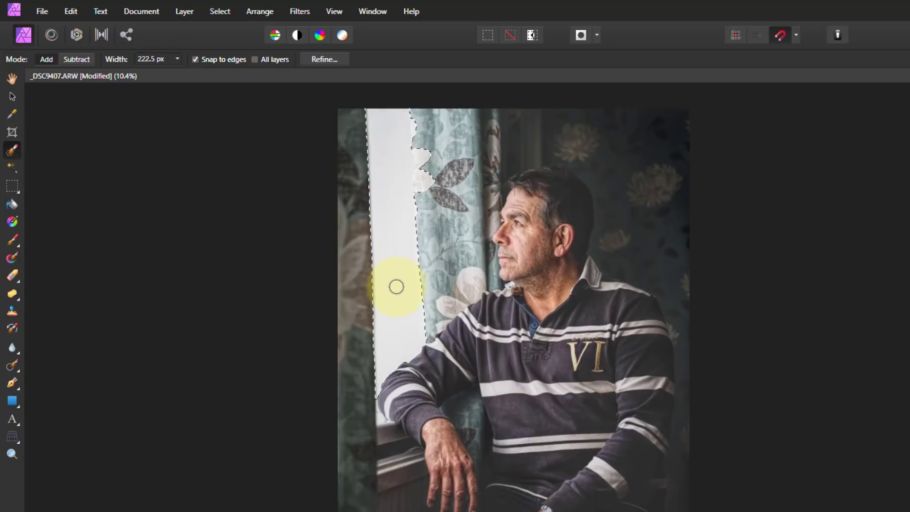
pyautogui.moveTo(396, 287)
pyautogui.mouseDown()
pyautogui.moveTo(381, 419)
pyautogui.moveTo(377, 407)
pyautogui.moveTo(391, 422)
pyautogui.moveTo(387, 391)
pyautogui.mouseUp()
# - Refine the window selection around the sleeve cuff and sill with the Selection Brush reduced to 98.7 px
pyautogui.press('[')
pyautogui.press('[')
pyautogui.press('[')
pyautogui.press('[')
pyautogui.press('[')
pyautogui.press('[')
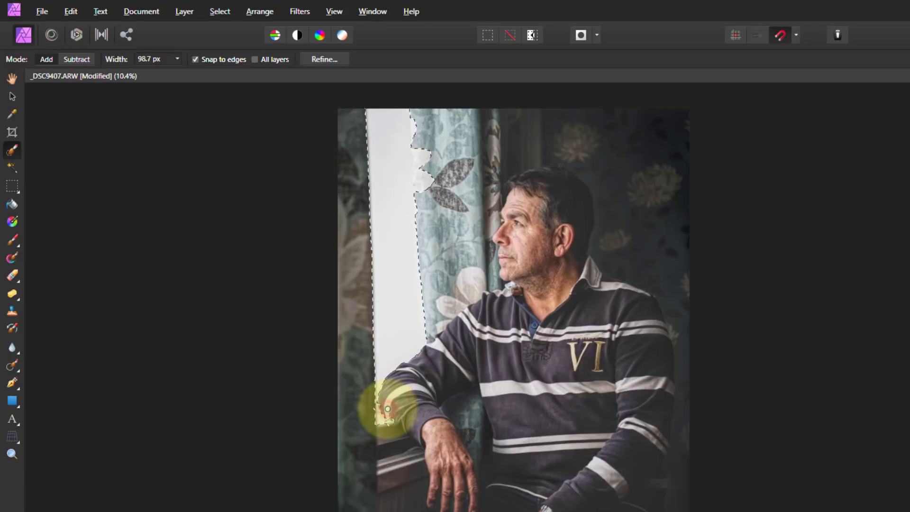
pyautogui.moveTo(403, 288)
pyautogui.mouseDown()
pyautogui.moveTo(422, 133)
pyautogui.moveTo(199, 131)
pyautogui.mouseUp()
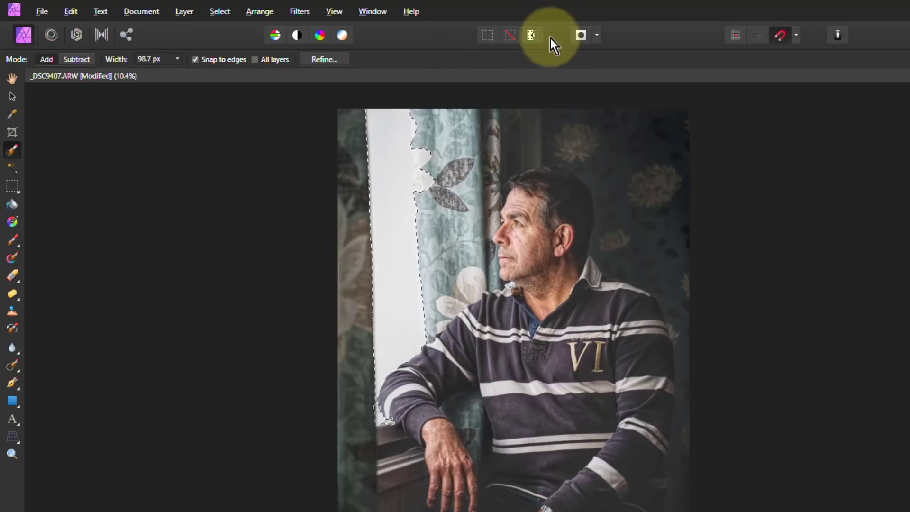
# - Show the selection as a Quick Mask and set the Paint Brush to 100% opacity, 72% hardness and 636 px width
pyautogui.click(581, 35)
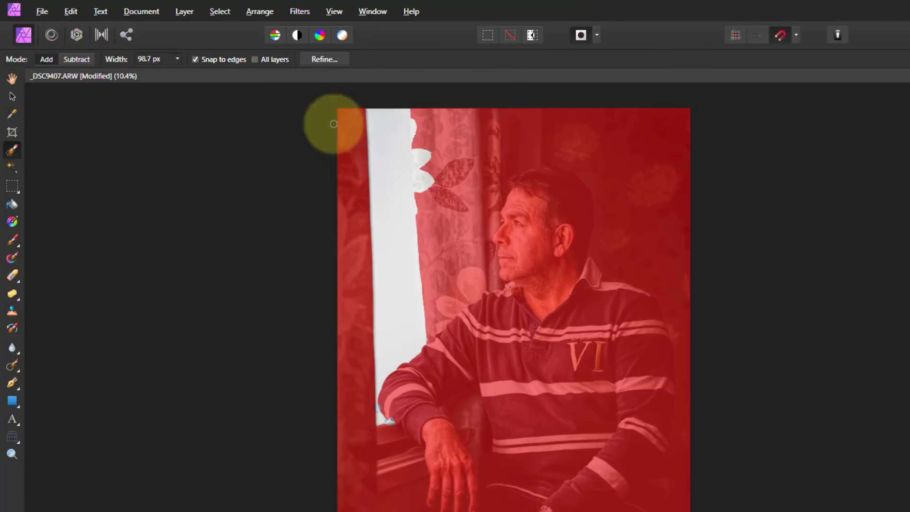
pyautogui.click(12, 240)
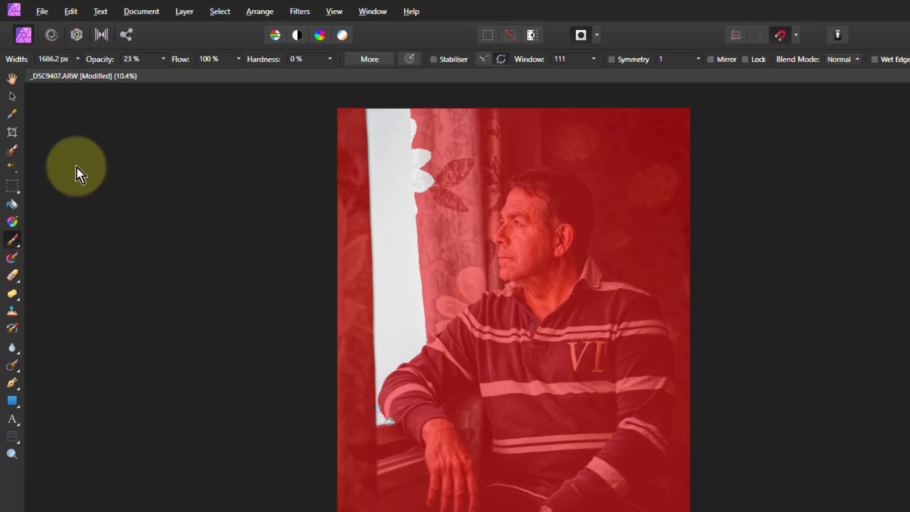
pyautogui.moveTo(165, 61)
pyautogui.mouseDown()
pyautogui.moveTo(254, 95)
pyautogui.moveTo(297, 94)
pyautogui.moveTo(358, 75)
pyautogui.moveTo(374, 82)
pyautogui.mouseUp()
pyautogui.click(332, 59)
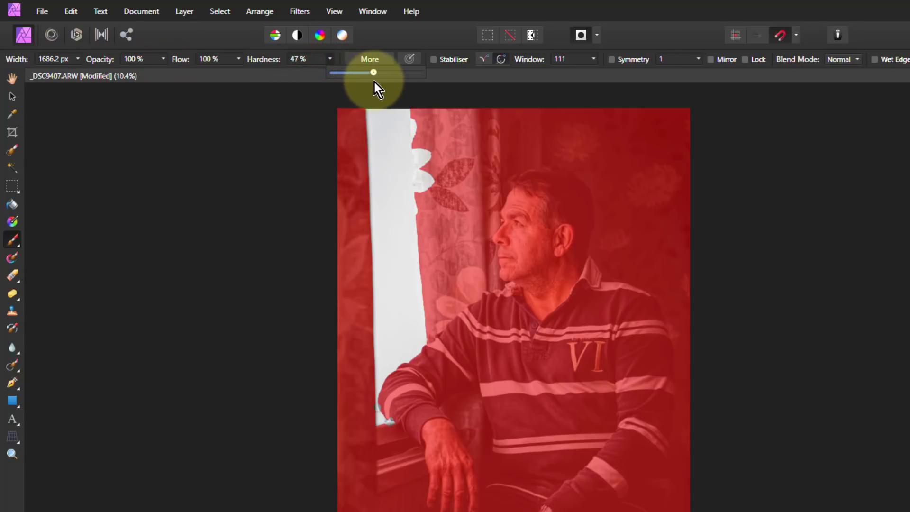
pyautogui.press('[')
pyautogui.press('[')
pyautogui.press('[')
pyautogui.press('[')
pyautogui.press('[')
pyautogui.press('[')
pyautogui.press('[')
pyautogui.press('[')
pyautogui.press('[')
pyautogui.press('[')
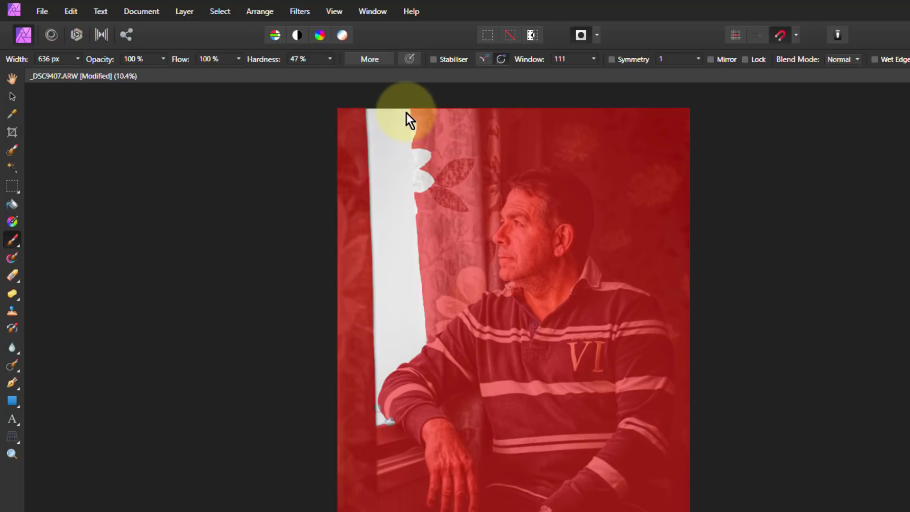
pyautogui.click(331, 60)
pyautogui.moveTo(333, 81); pyautogui.dragTo(355, 86)
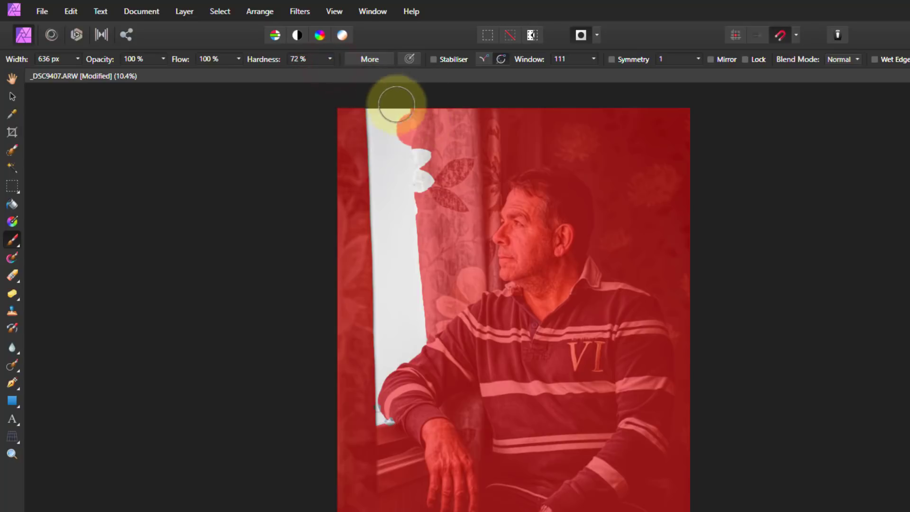
# - Paint the curtain's edge and pale petals out of the window selection in the mask with a 282.2 px brush
pyautogui.press('[')
pyautogui.press('[')
pyautogui.press('[')
pyautogui.press('[')
pyautogui.press('[')
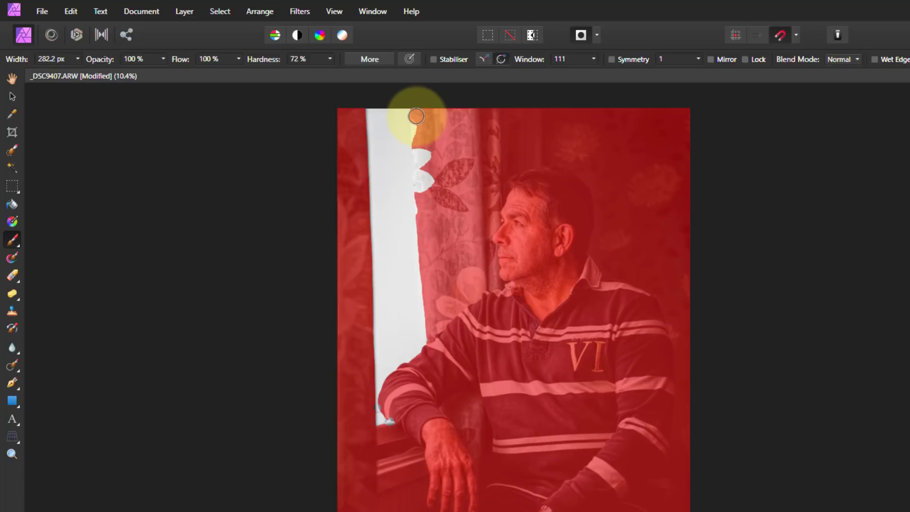
pyautogui.moveTo(416, 117)
pyautogui.mouseDown()
pyautogui.moveTo(434, 215)
pyautogui.moveTo(420, 175)
pyautogui.moveTo(422, 209)
pyautogui.moveTo(425, 160)
pyautogui.moveTo(428, 179)
pyautogui.moveTo(416, 105)
pyautogui.moveTo(418, 114)
pyautogui.mouseUp()
# - Mask out the stray selected patches on the sleeve cuff and window sill with a 65.4 px brush
pyautogui.scroll(5, 417, 114)
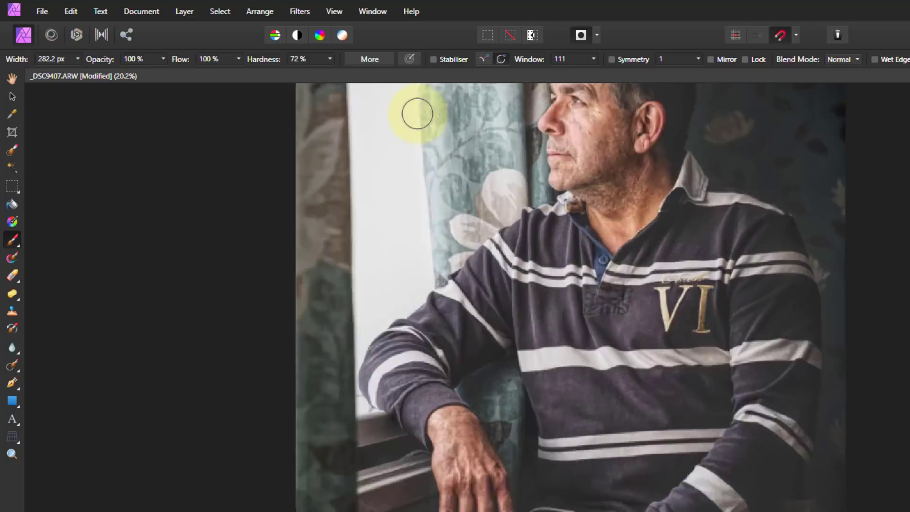
pyautogui.scroll(2, 417, 114)
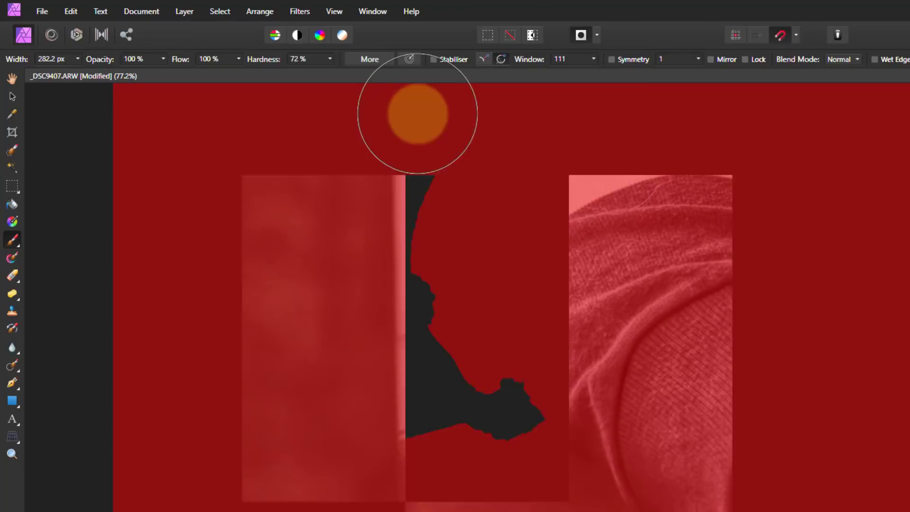
pyautogui.press('[')
pyautogui.press('[')
pyautogui.press('[')
pyautogui.press('[')
pyautogui.press('[')
pyautogui.press('[')
pyautogui.press('[')
pyautogui.press('[')
pyautogui.press('[')
pyautogui.press('[')
pyautogui.press('[')
pyautogui.press('[')
pyautogui.press('[')
pyautogui.press('[')
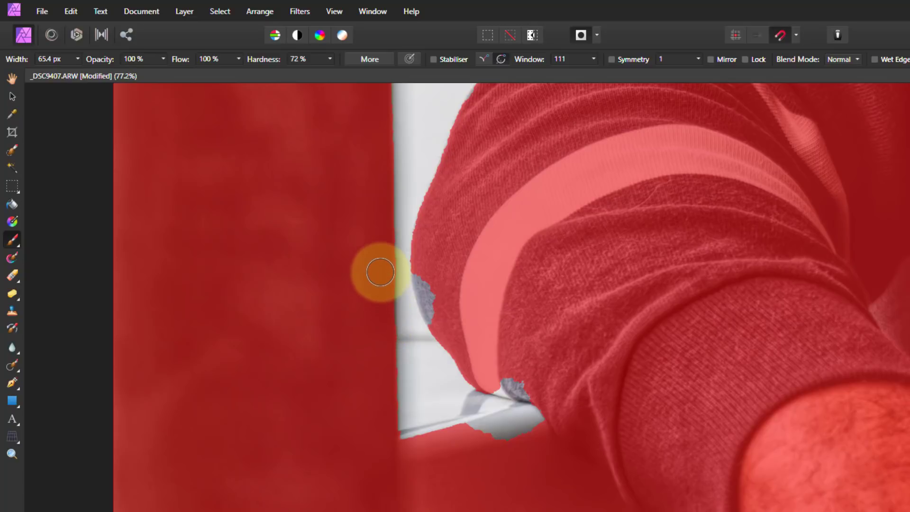
pyautogui.moveTo(378, 295)
pyautogui.mouseDown()
pyautogui.moveTo(417, 270)
pyautogui.moveTo(431, 276)
pyautogui.moveTo(426, 300)
pyautogui.moveTo(437, 311)
pyautogui.mouseUp()
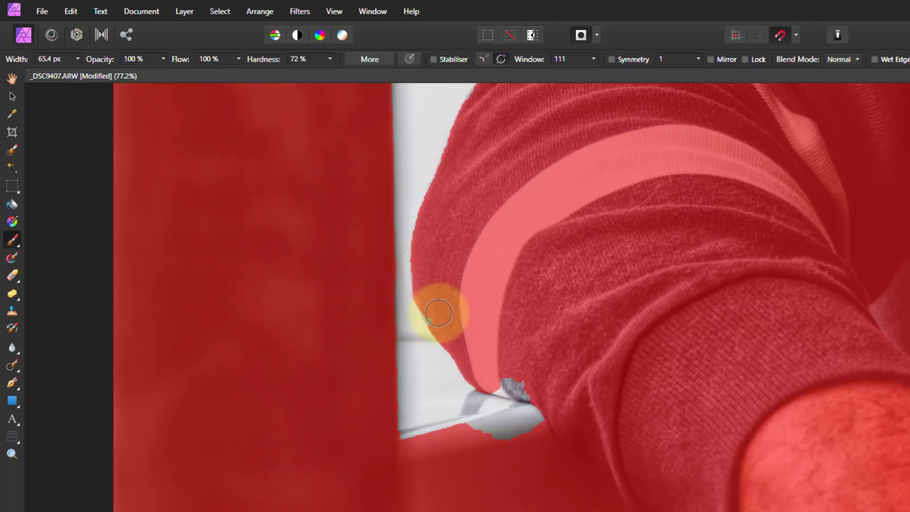
pyautogui.moveTo(529, 407)
pyautogui.mouseDown()
pyautogui.moveTo(541, 416)
pyautogui.moveTo(487, 422)
pyautogui.moveTo(463, 440)
pyautogui.moveTo(530, 417)
pyautogui.moveTo(467, 439)
pyautogui.moveTo(512, 368)
pyautogui.moveTo(526, 382)
pyautogui.moveTo(490, 376)
pyautogui.mouseUp()
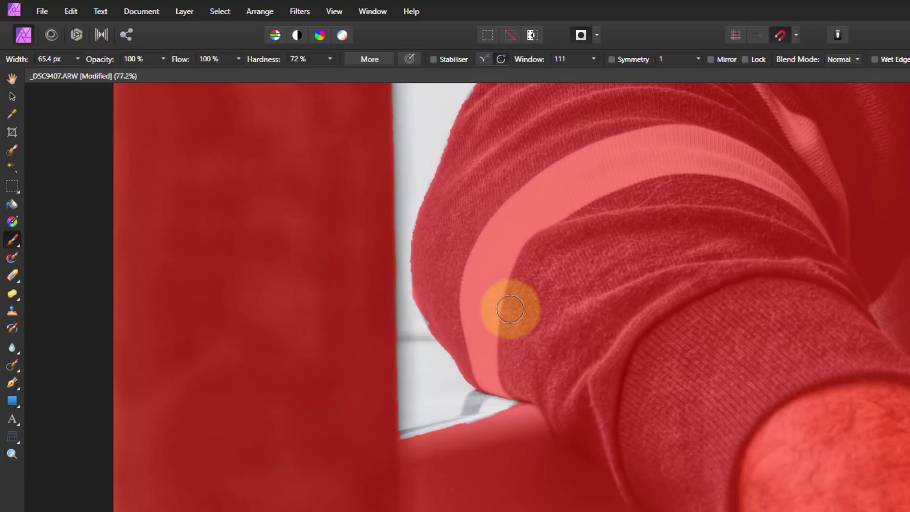
# - Exit the Quick Mask and feather the window selection with a 5 px radius
pyautogui.hotkey('ctrl', '0')
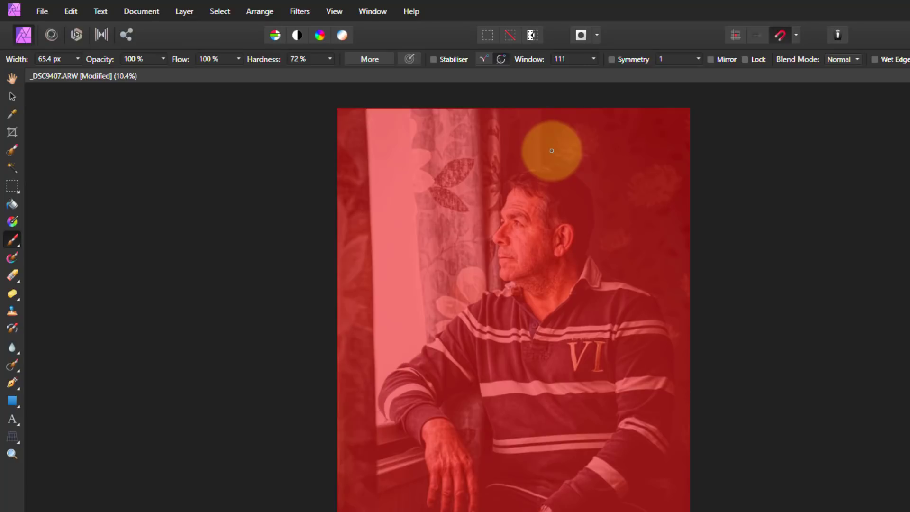
pyautogui.press('q')
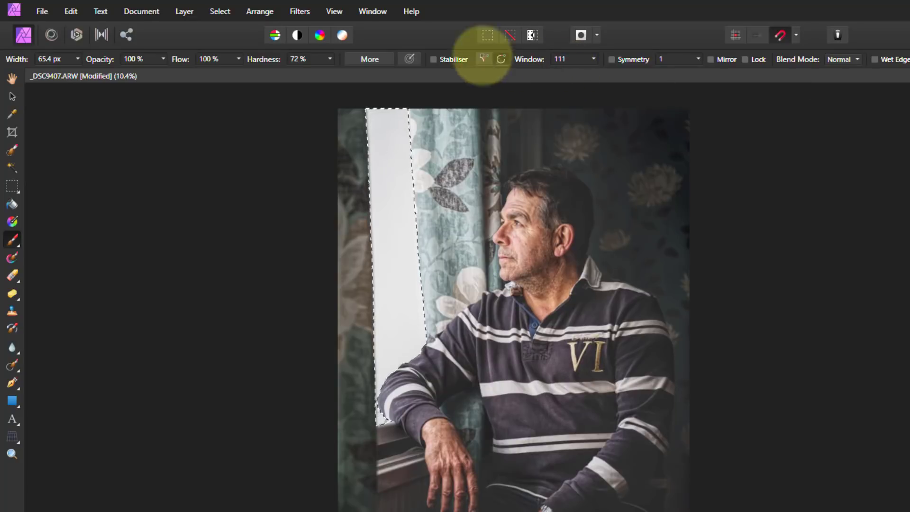
pyautogui.click(217, 12)
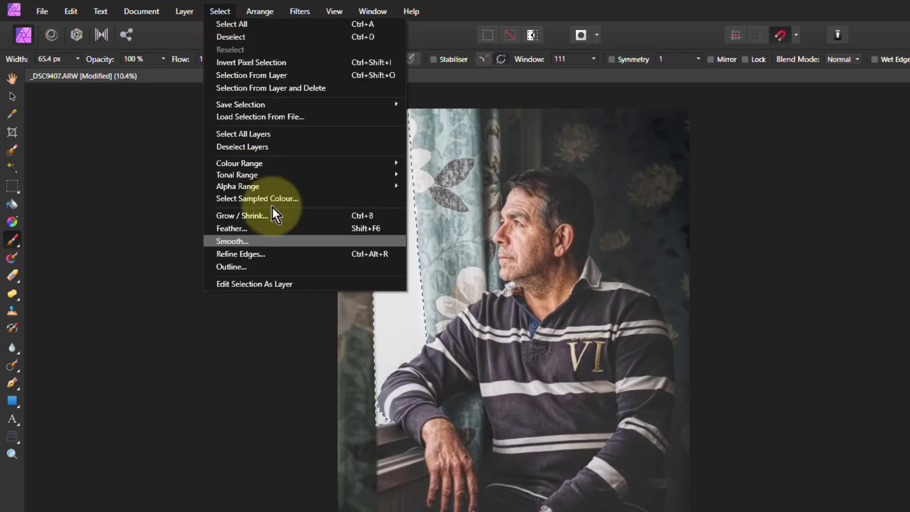
pyautogui.click(280, 231)
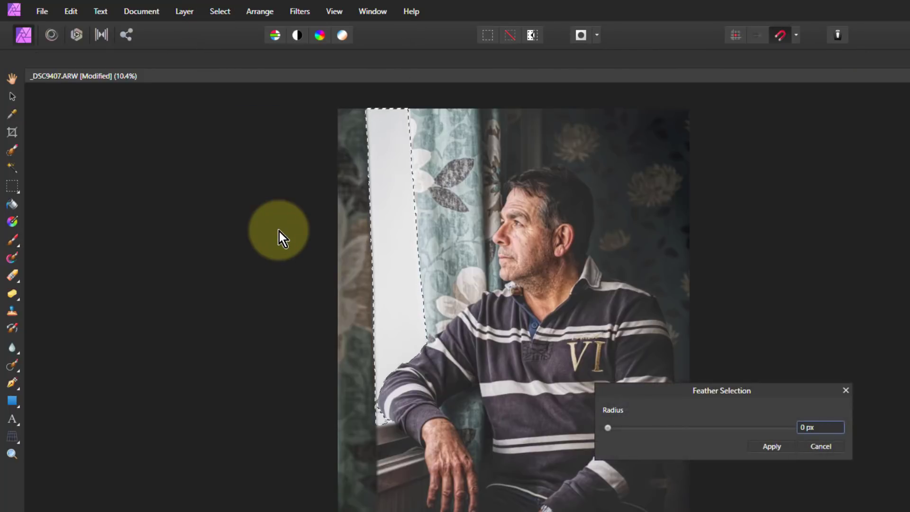
pyautogui.click(608, 428)
pyautogui.moveTo(610, 430); pyautogui.dragTo(612, 431)
pyautogui.click(844, 431)
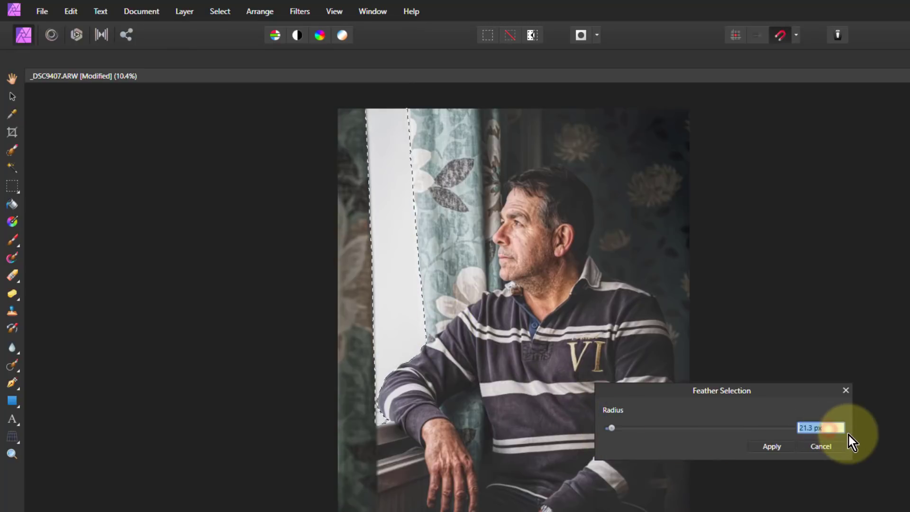
pyautogui.write('5')
pyautogui.press('Return')
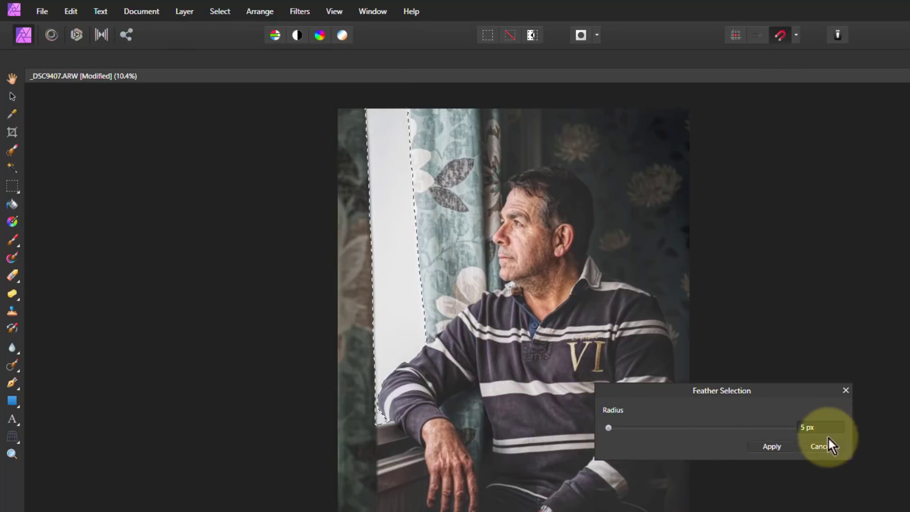
pyautogui.click(771, 446)
pyautogui.press('b')
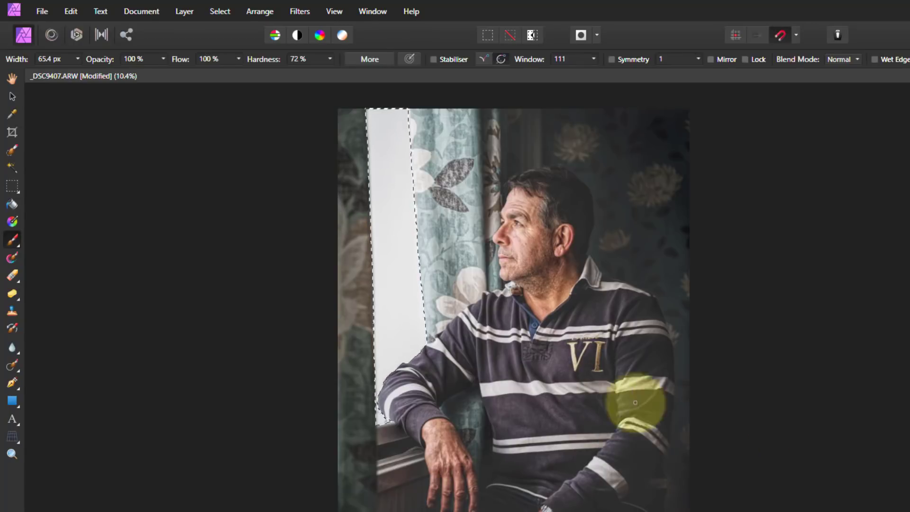
pyautogui.click(14, 204)
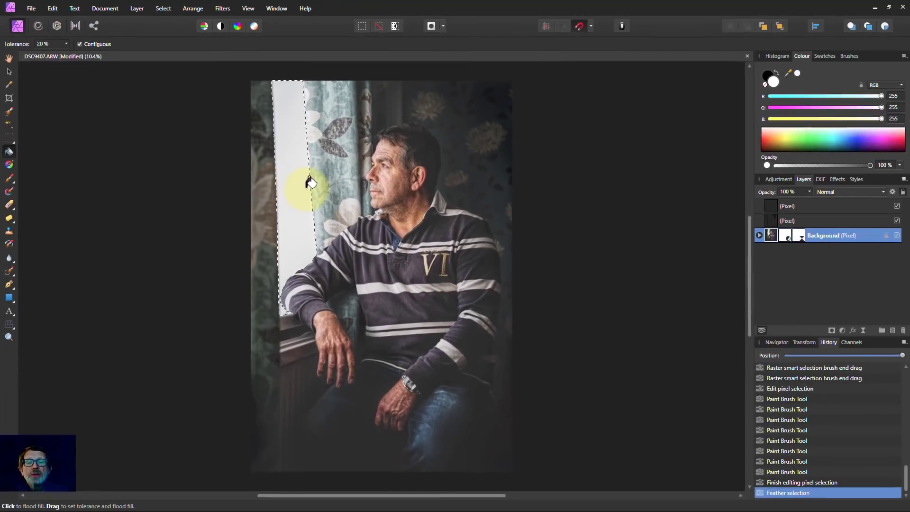
pyautogui.click(306, 188)
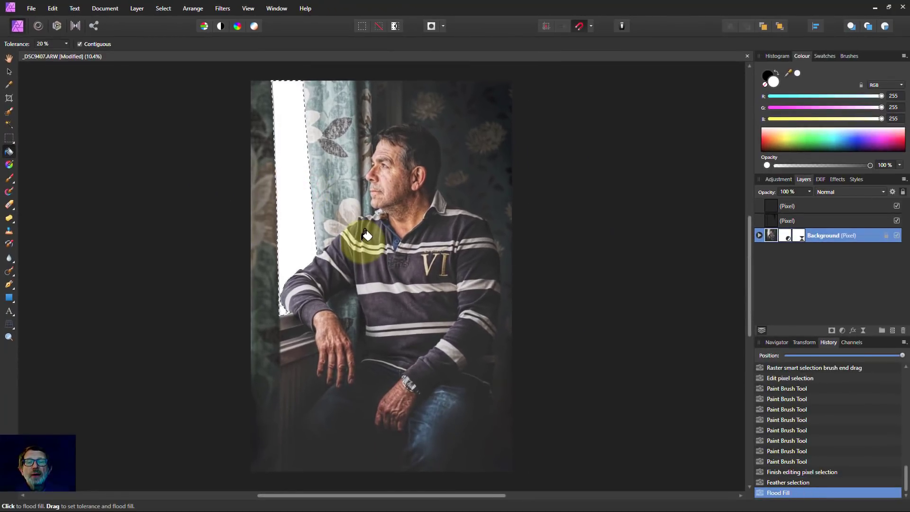
pyautogui.hotkey('ctrl', 'd')
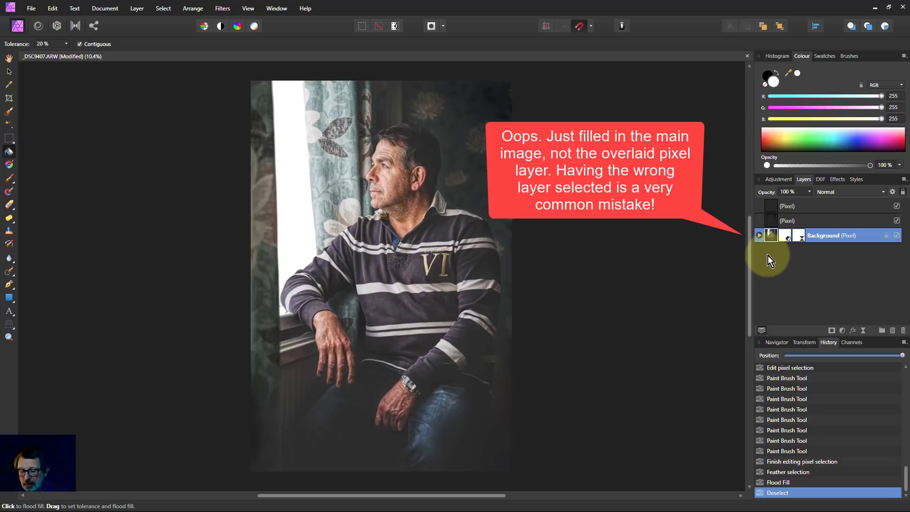
pyautogui.hotkey('ctrl', 'z')
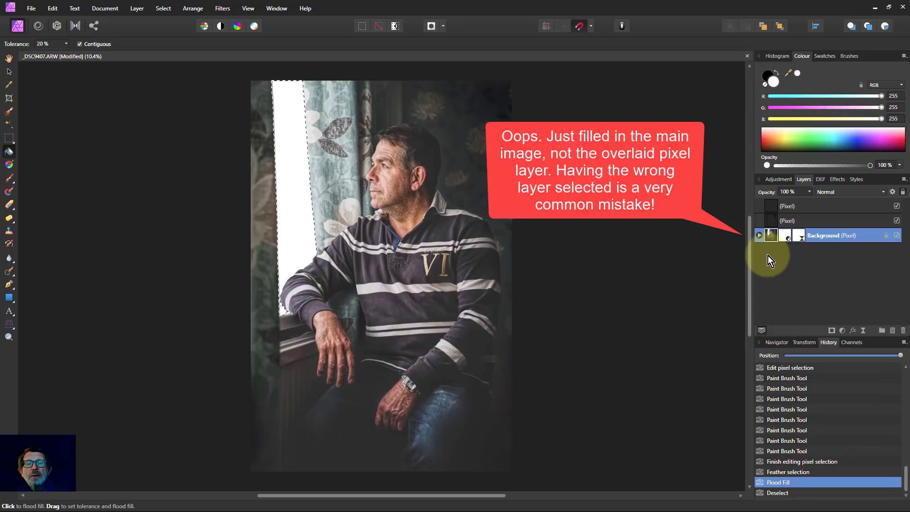
pyautogui.hotkey('ctrl', 'z')
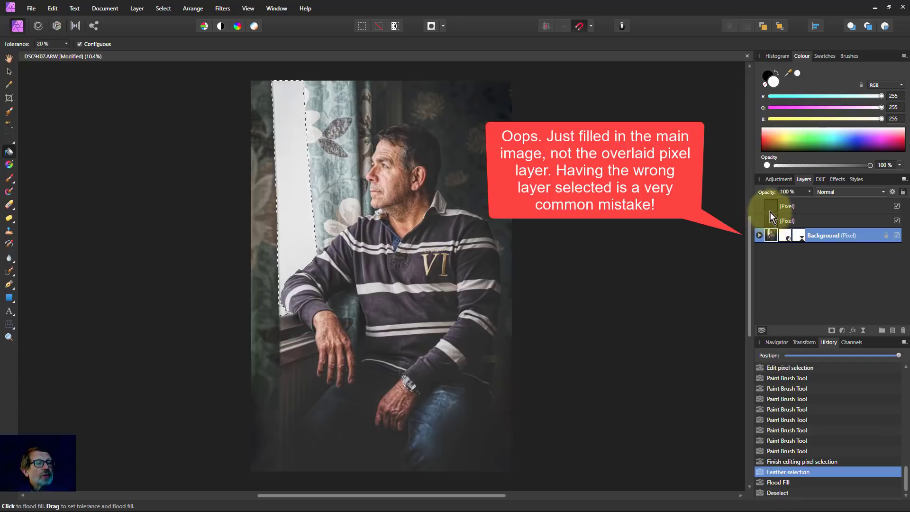
# - Flood fill the window selection with white on the uppermost pixel layer, and deselect
pyautogui.click(770, 209)
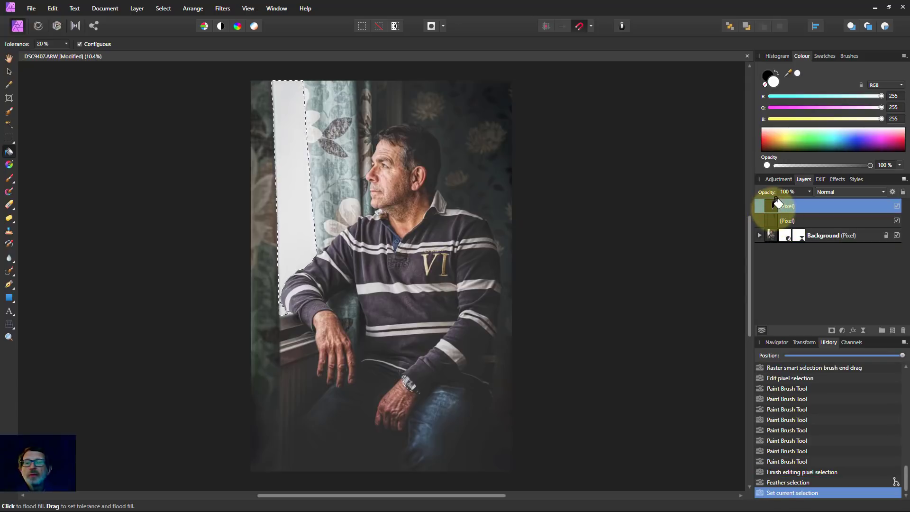
pyautogui.click(298, 160)
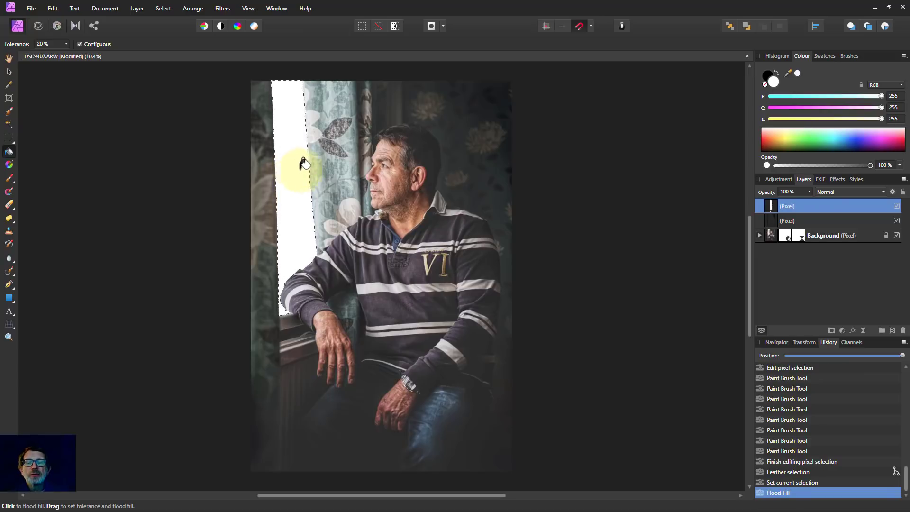
pyautogui.hotkey('ctrl', 'd')
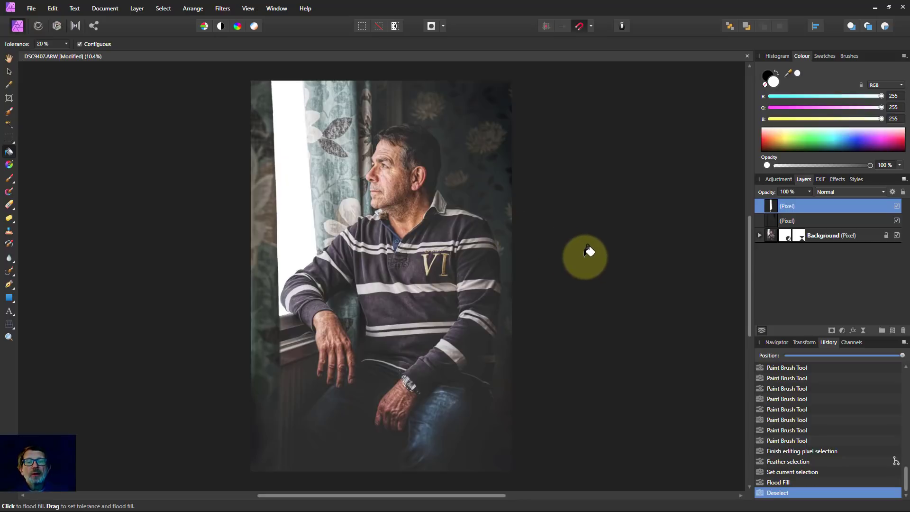
# - Reduce the opacity of the white window layer to 39%
pyautogui.click(809, 192)
pyautogui.moveTo(808, 205); pyautogui.dragTo(777, 206)
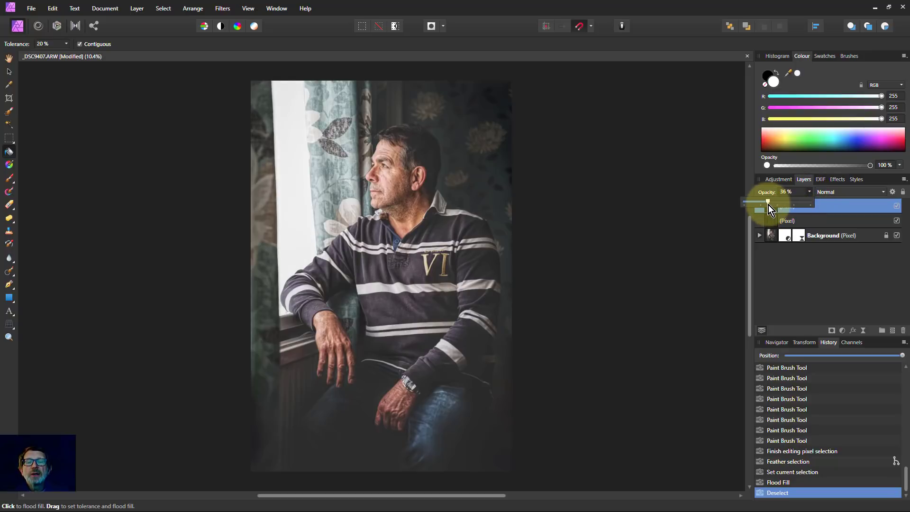
pyautogui.moveTo(768, 206); pyautogui.dragTo(769, 206)
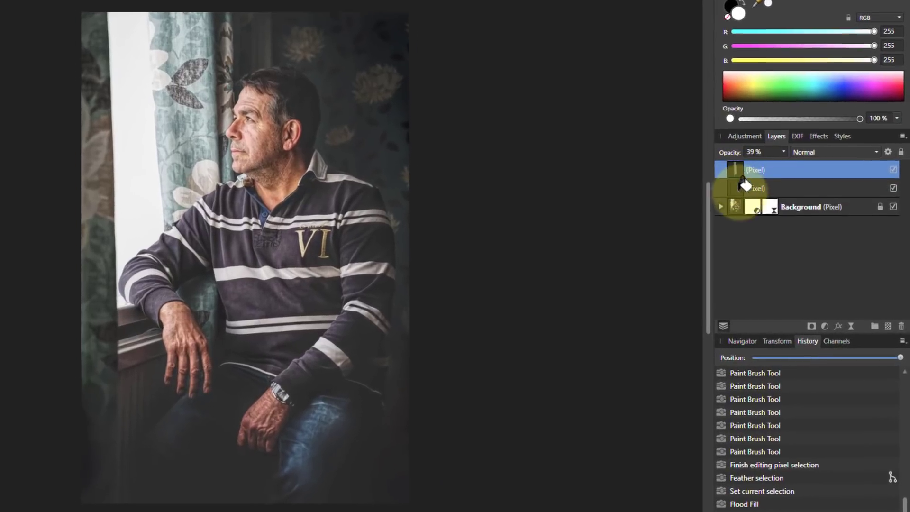
# - Add a Channel Mixer adjustment to the Background layer, with the red output channel at Red 200% and Blue -102%
pyautogui.click(751, 229)
pyautogui.click(772, 233)
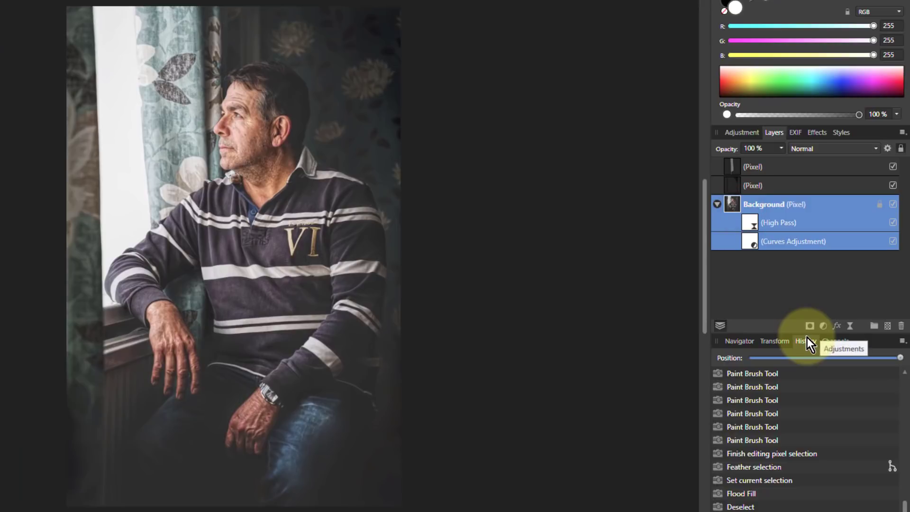
pyautogui.click(825, 326)
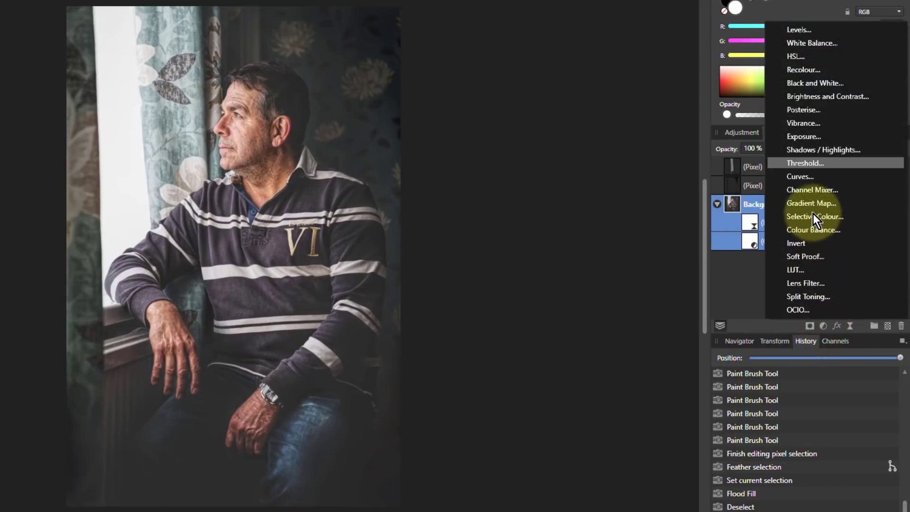
pyautogui.click(808, 191)
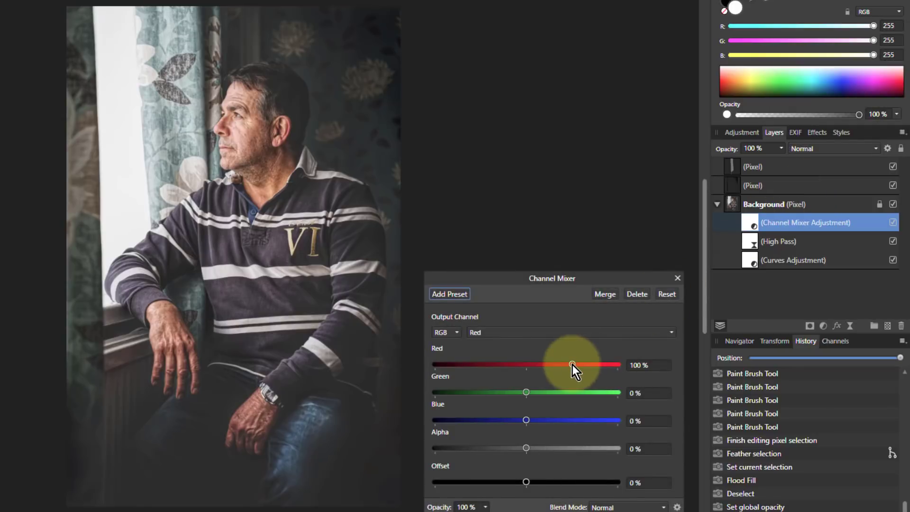
pyautogui.moveTo(572, 365); pyautogui.dragTo(636, 371)
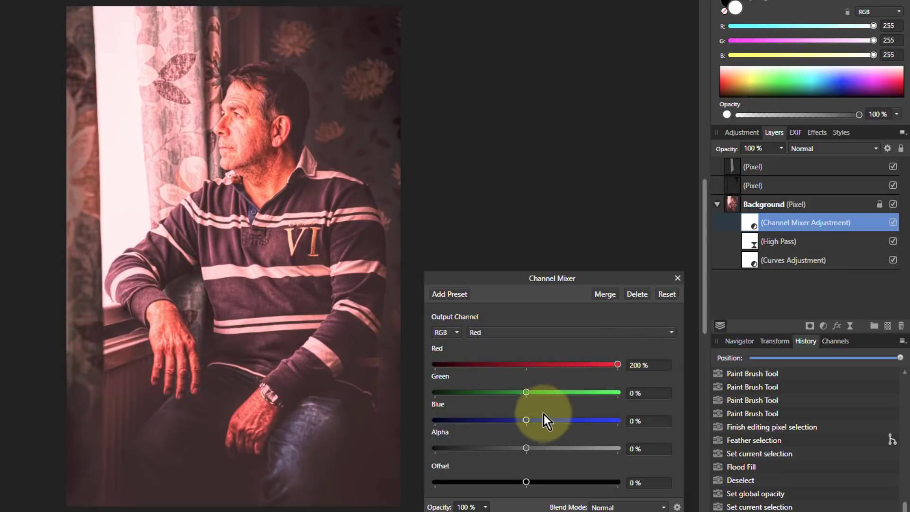
pyautogui.moveTo(526, 421); pyautogui.dragTo(481, 424)
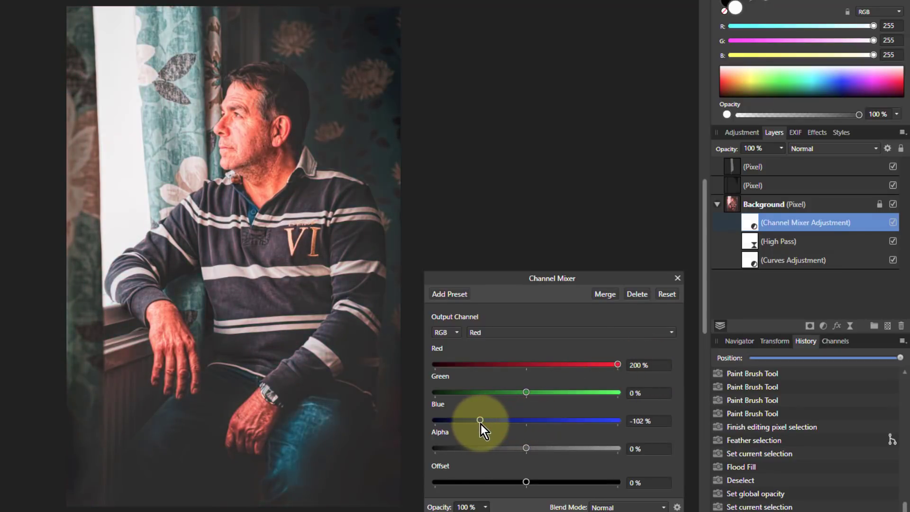
# - Set the Channel Mixer's blue output channel to Blue 200% and Red -100%
pyautogui.click(498, 331)
pyautogui.click(498, 375)
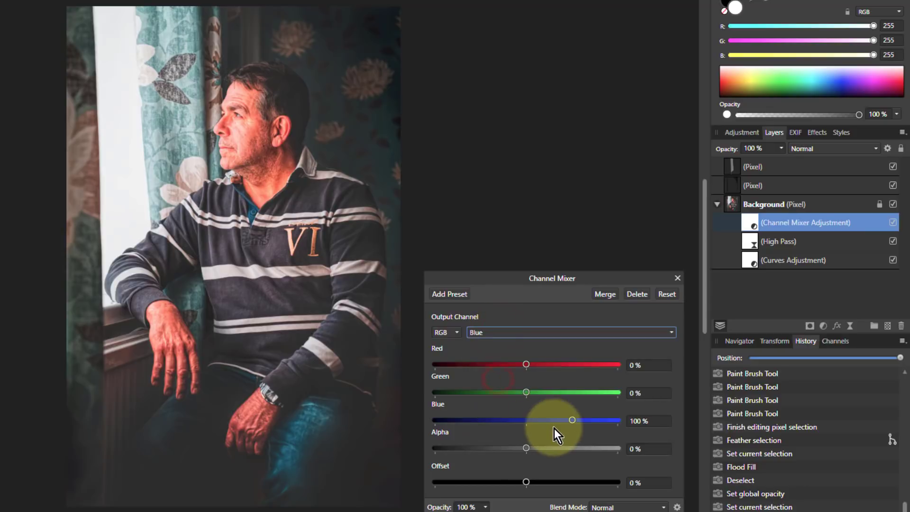
pyautogui.moveTo(554, 428); pyautogui.dragTo(647, 421)
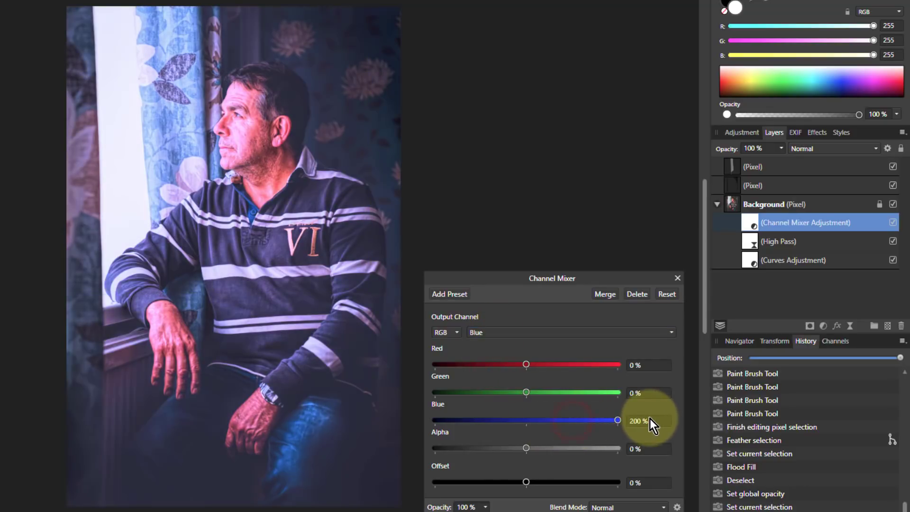
pyautogui.moveTo(527, 367); pyautogui.dragTo(481, 374)
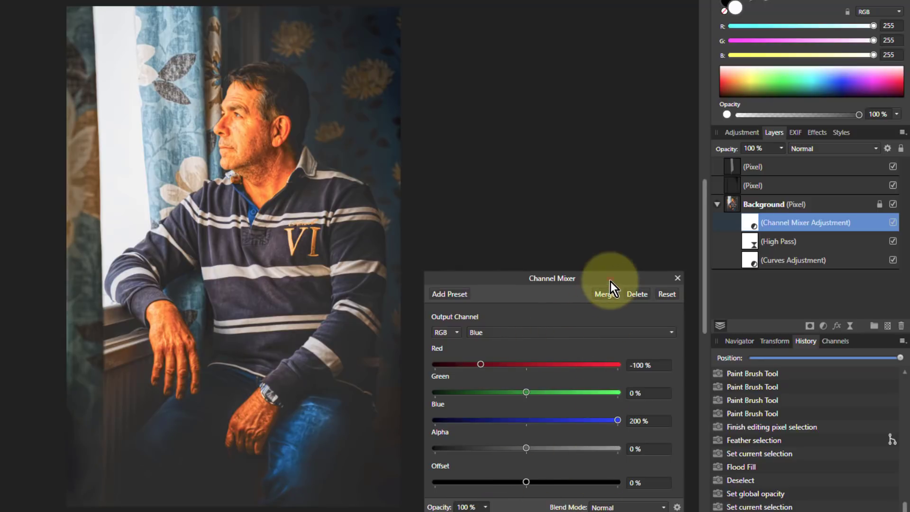
# - Set the Channel Mixer adjustment to Soft Light blending at 21% opacity, and compare the image with it off and on
pyautogui.moveTo(610, 282); pyautogui.dragTo(610, 229)
pyautogui.click(638, 456)
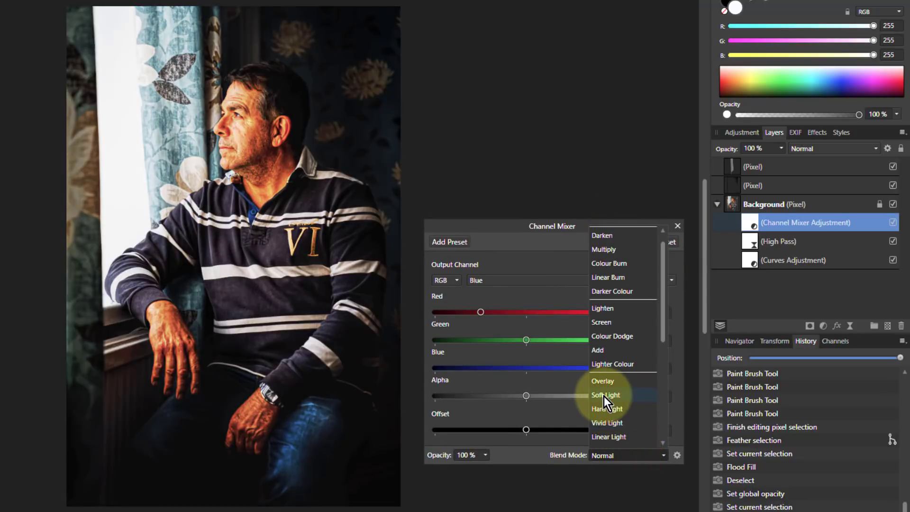
pyautogui.click(603, 396)
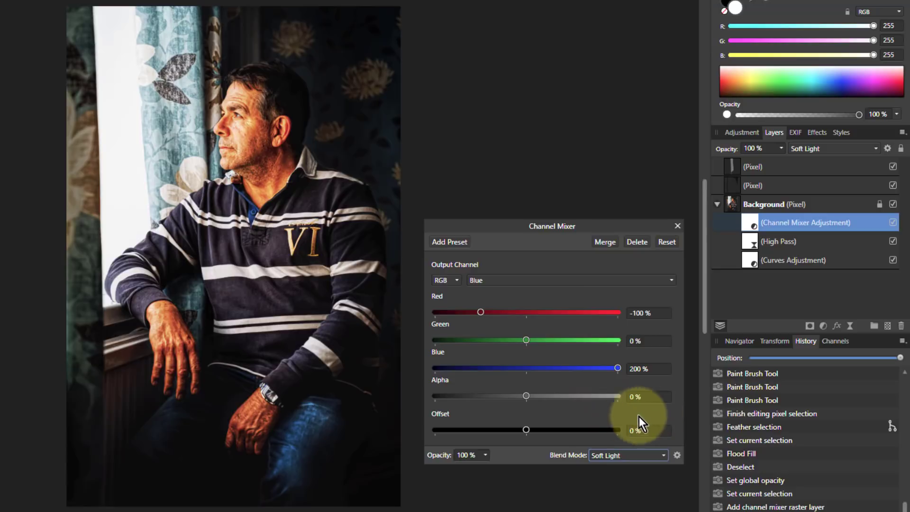
pyautogui.click(481, 471)
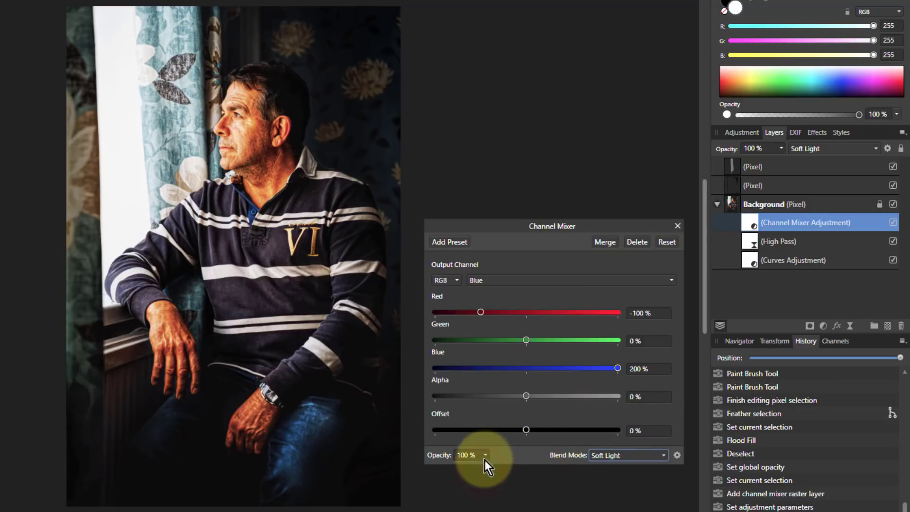
pyautogui.moveTo(485, 456); pyautogui.dragTo(425, 482)
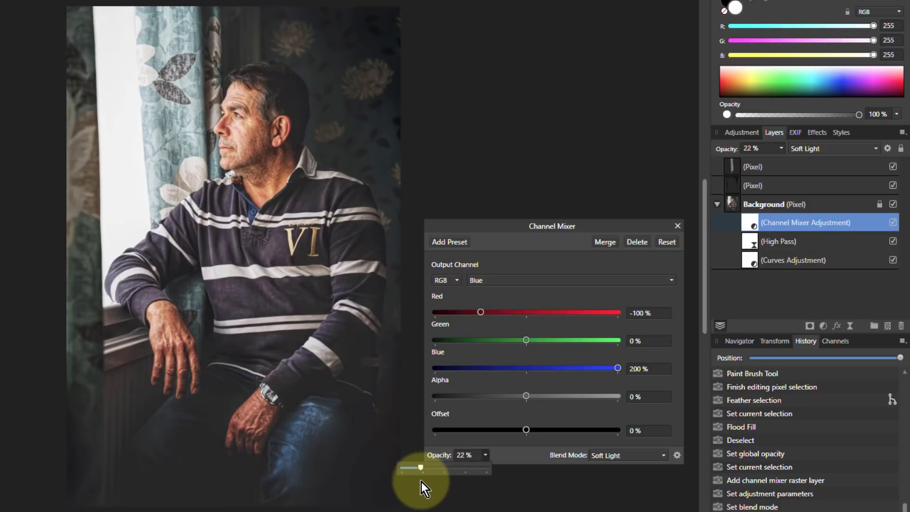
pyautogui.moveTo(420, 482); pyautogui.dragTo(420, 482)
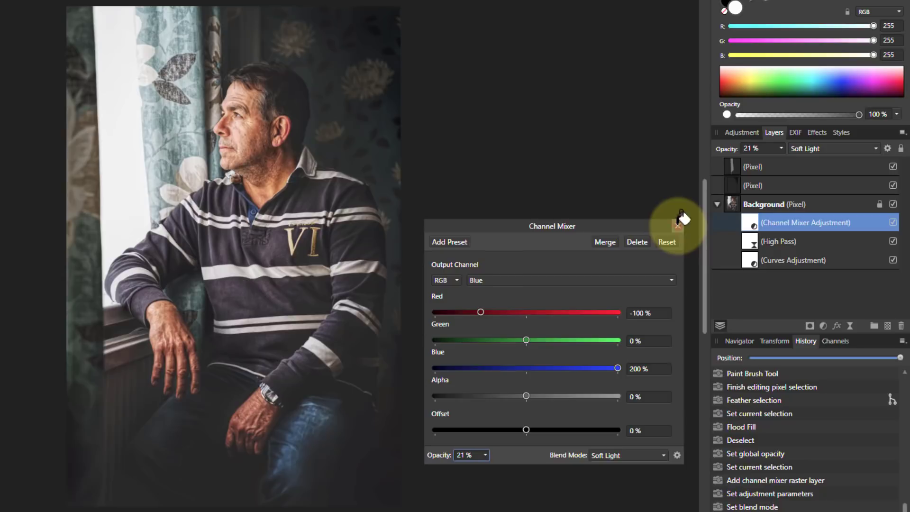
pyautogui.click(678, 226)
pyautogui.click(893, 224)
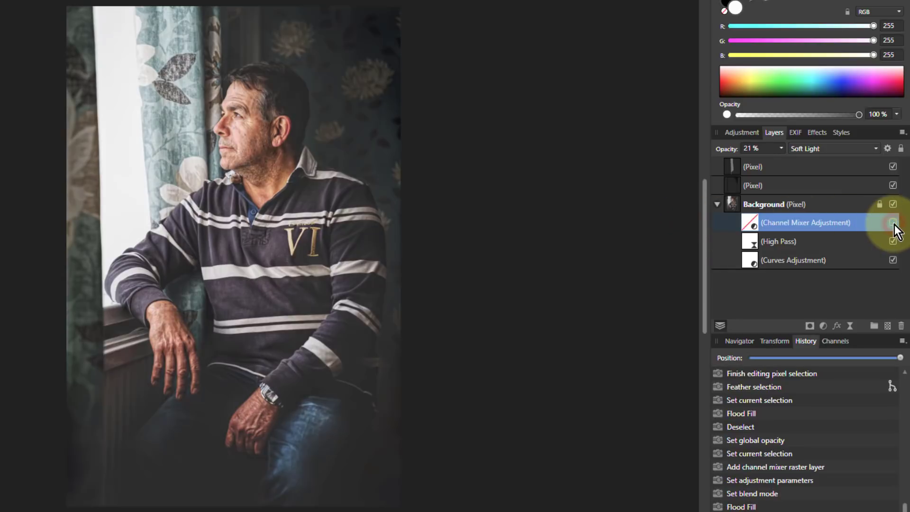
pyautogui.click(893, 224)
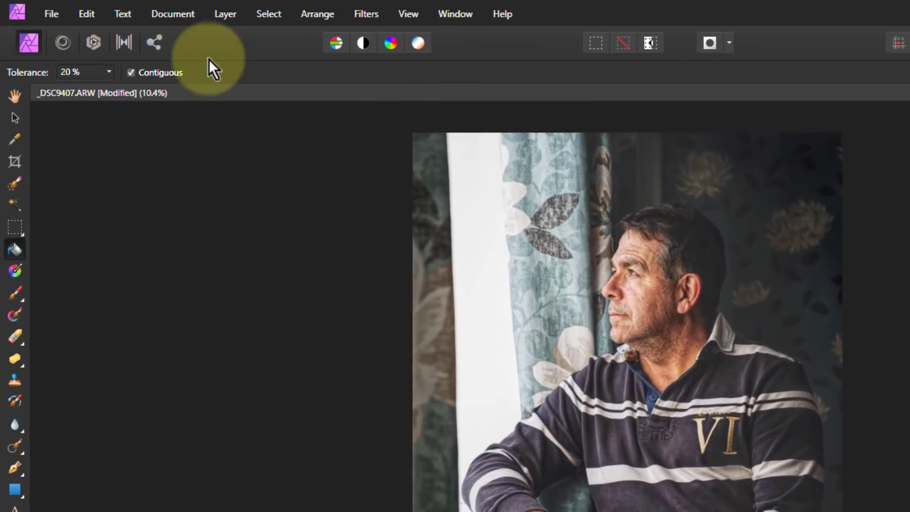
# - Open before.jpg and switch between it and the edited portrait to compare them
pyautogui.click(53, 16)
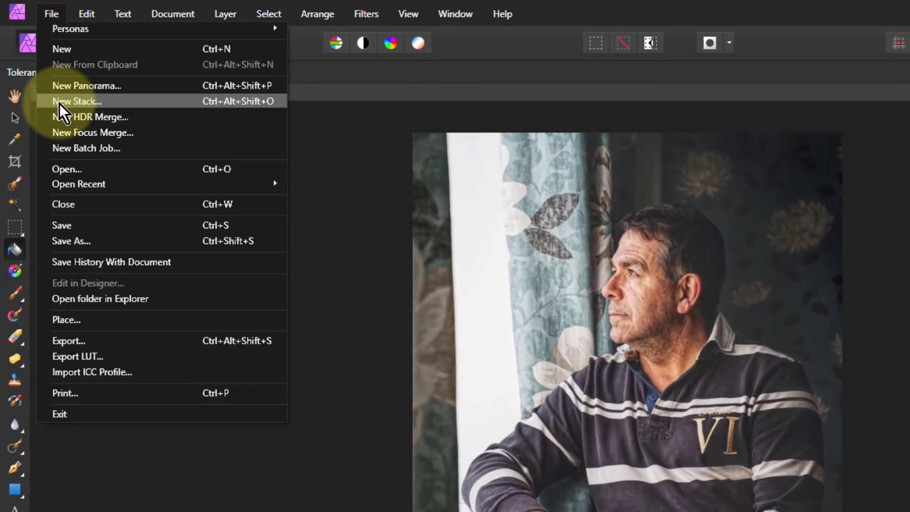
pyautogui.click(92, 169)
pyautogui.click(286, 141)
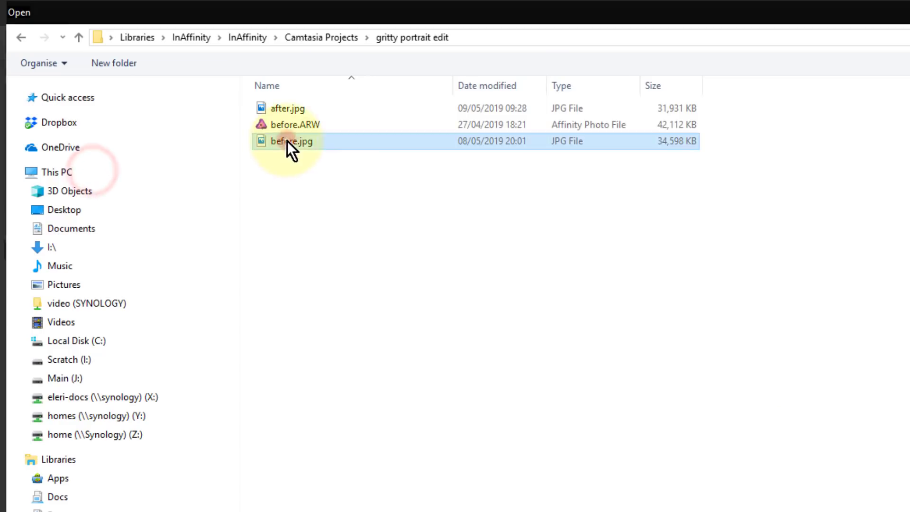
pyautogui.doubleClick(286, 141)
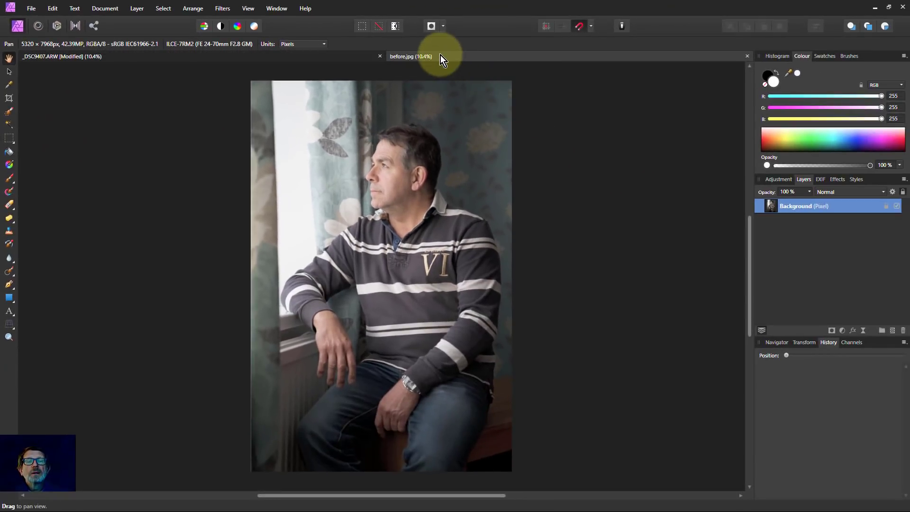
pyautogui.click(348, 59)
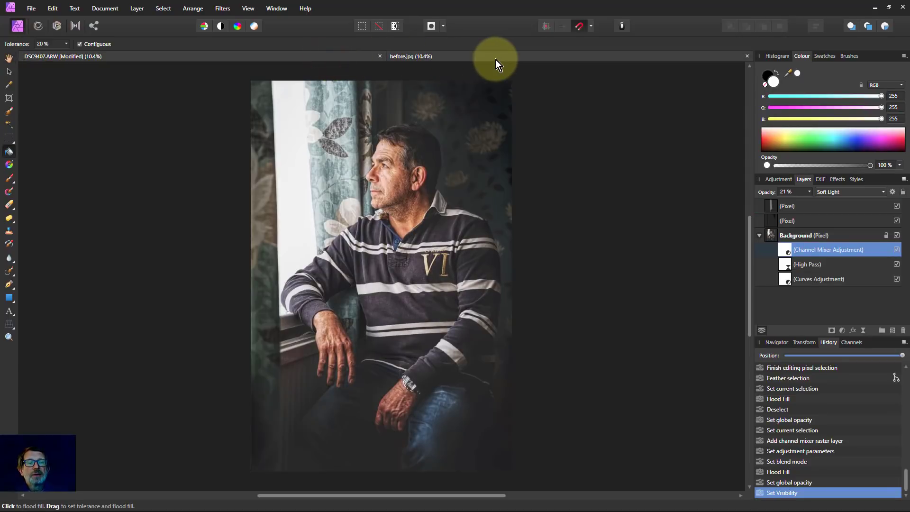
pyautogui.click(496, 60)
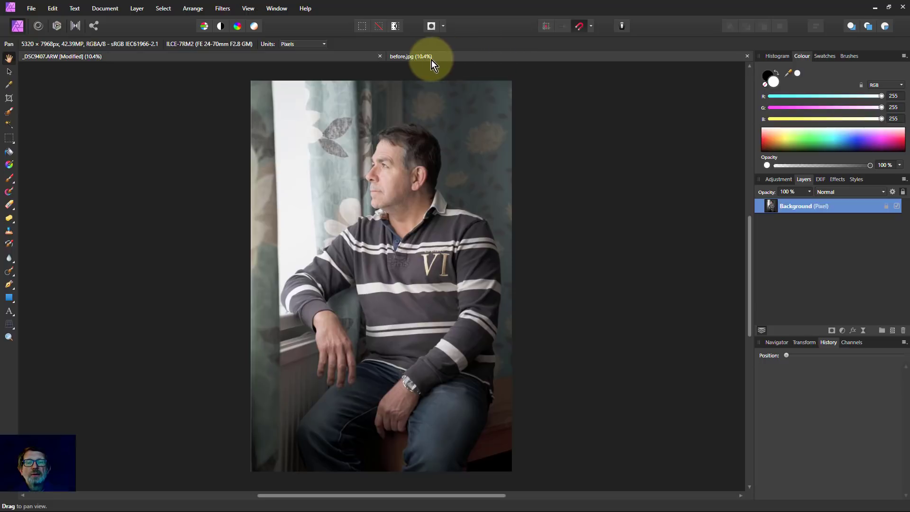
pyautogui.click(348, 60)
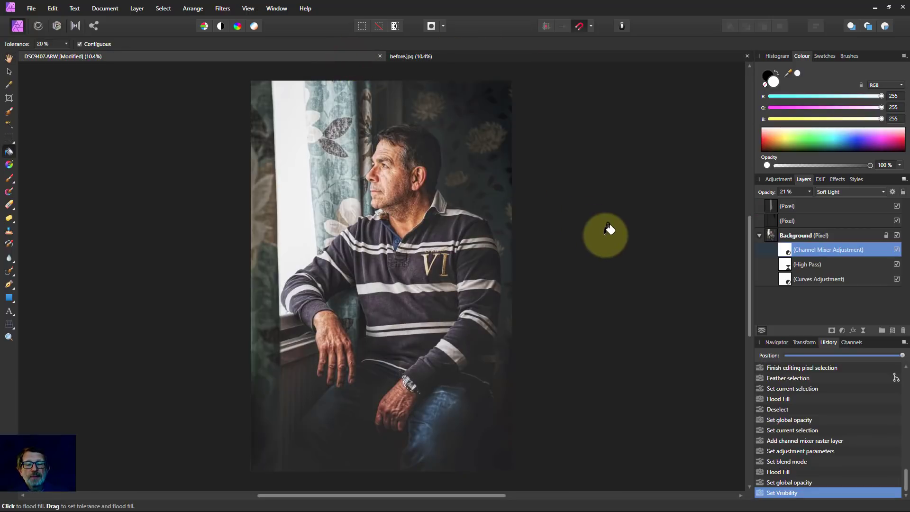